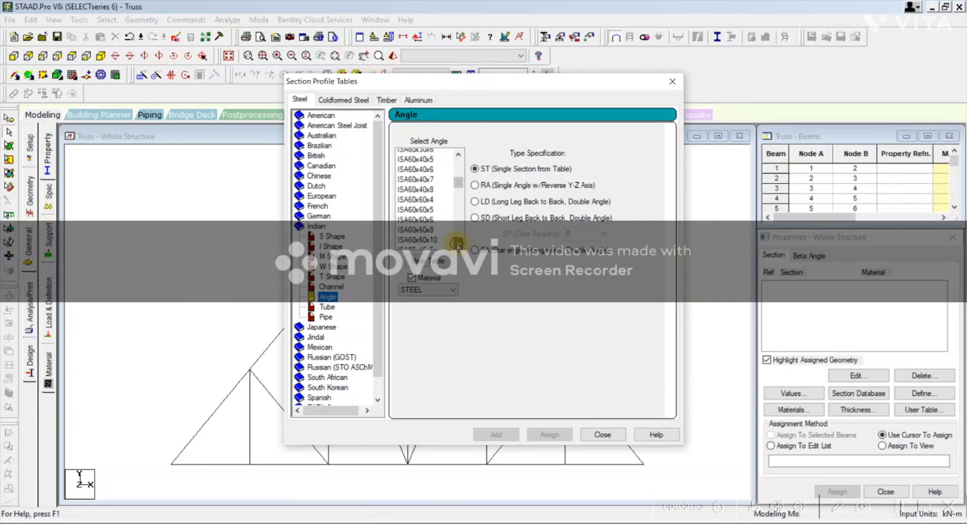
Step: Add the Indian steel angle ISA60x60x10 as a single section (ST) to the section properties
click(412, 208)
click(409, 215)
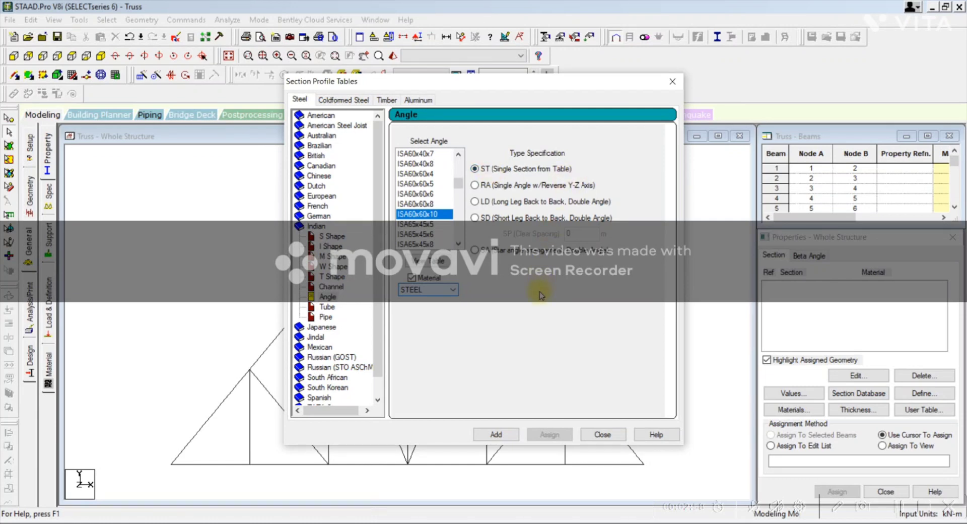
click(492, 435)
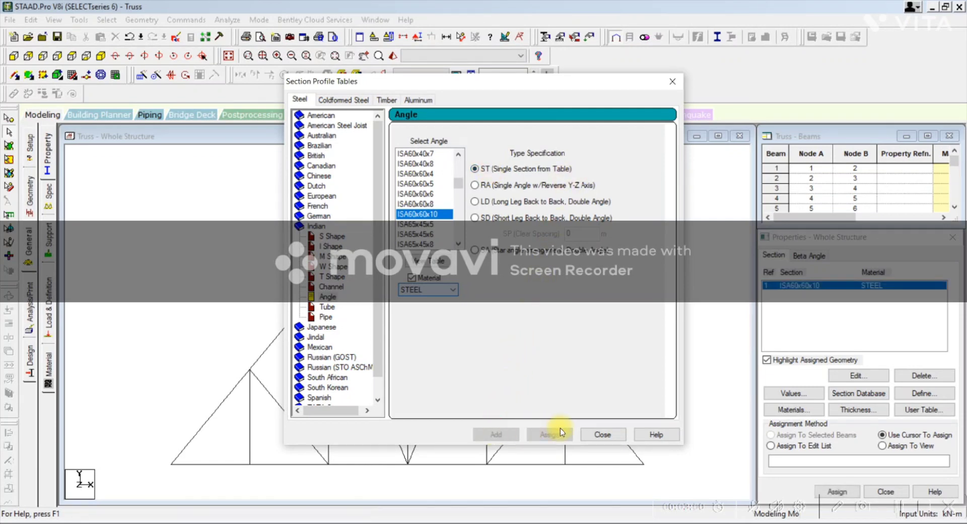
click(599, 434)
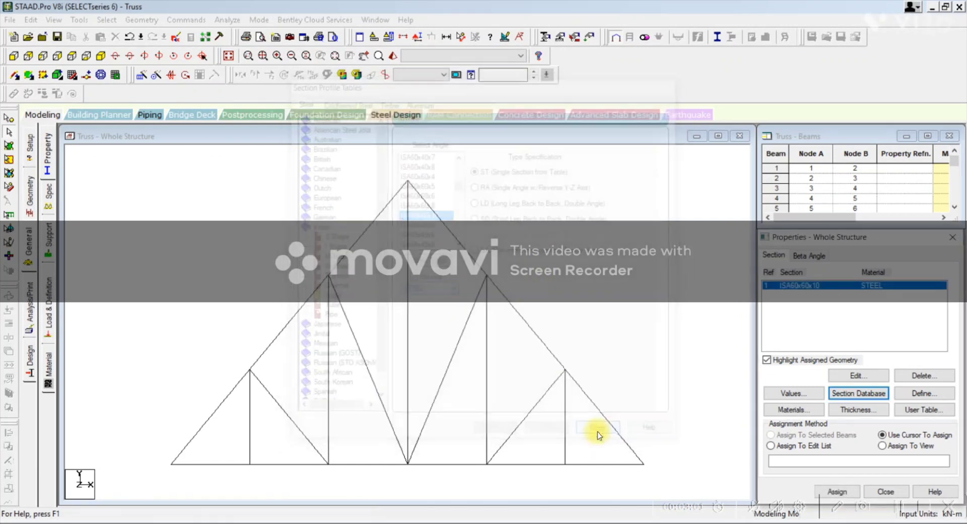
Step: Assign the ISA60x60x10 section to all truss members using the Assign To View method
click(783, 286)
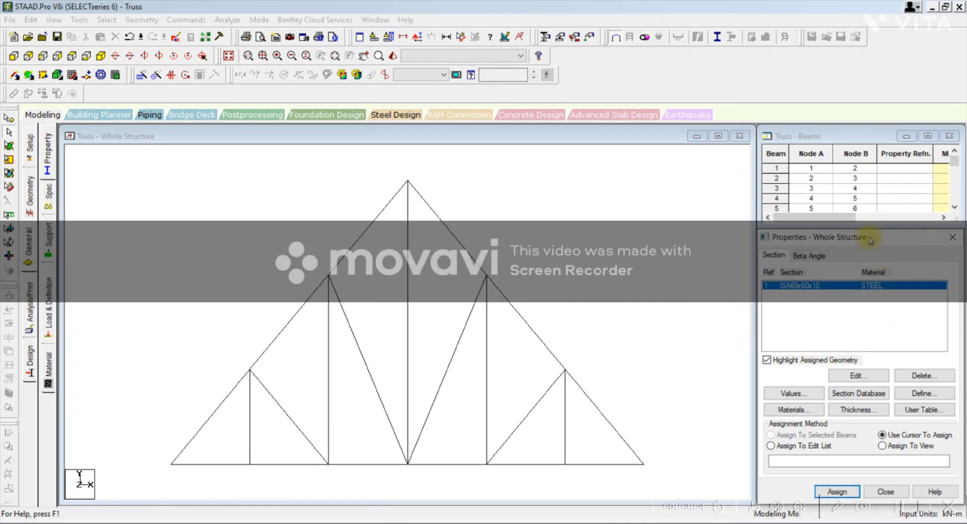
drag(868, 238, 869, 175)
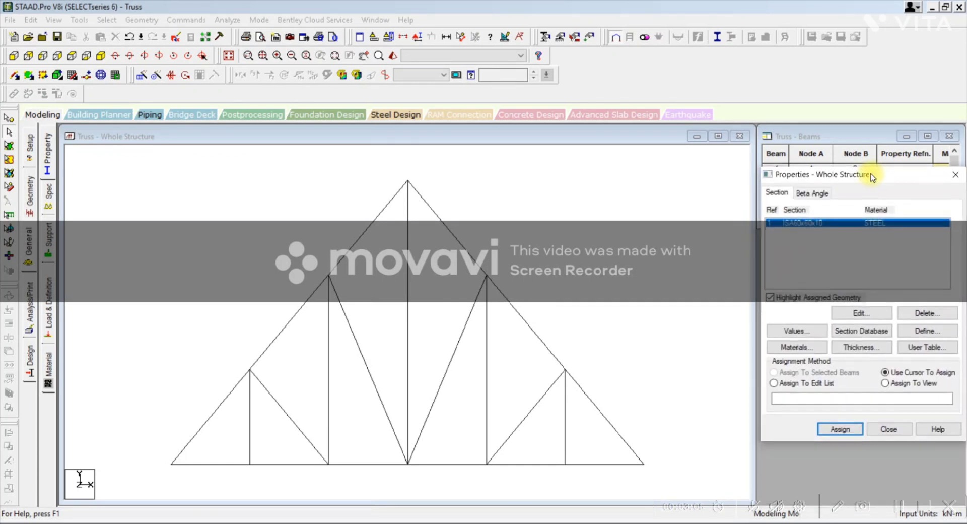
click(886, 383)
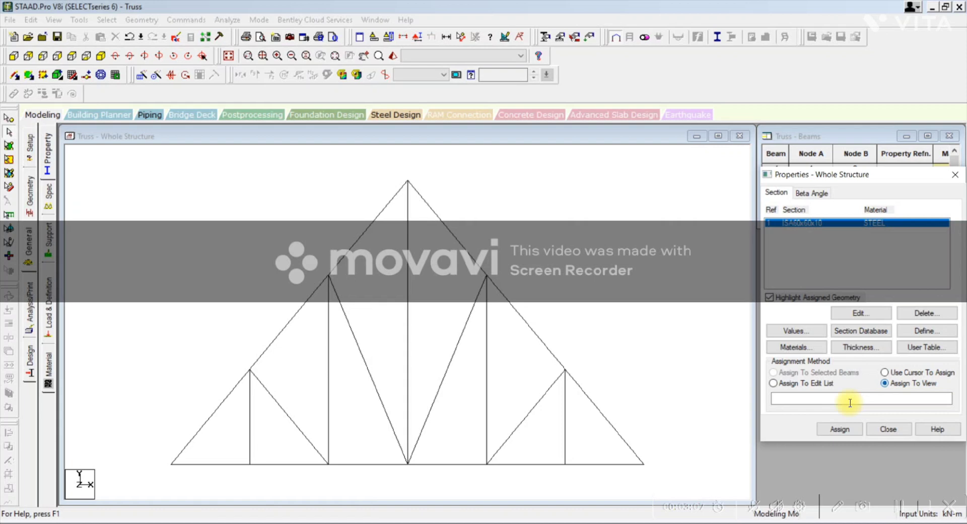
click(839, 429)
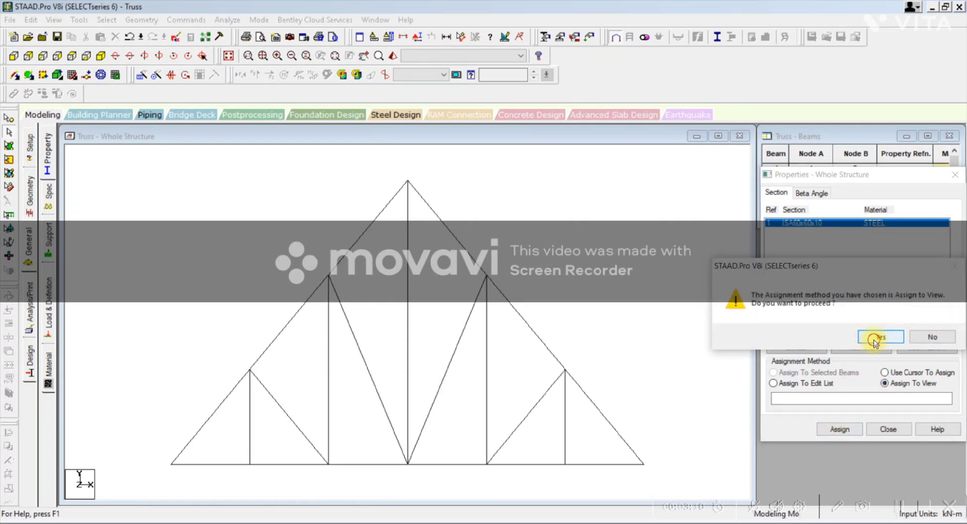
click(876, 337)
Step: Examine the truss members' angle profiles in a 3D rendered view, and close that view
right_click(624, 291)
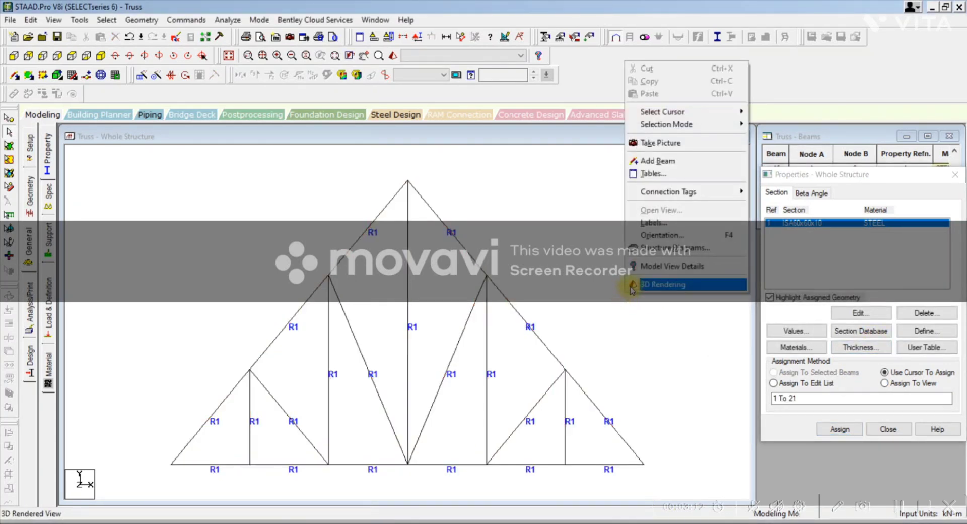
click(631, 286)
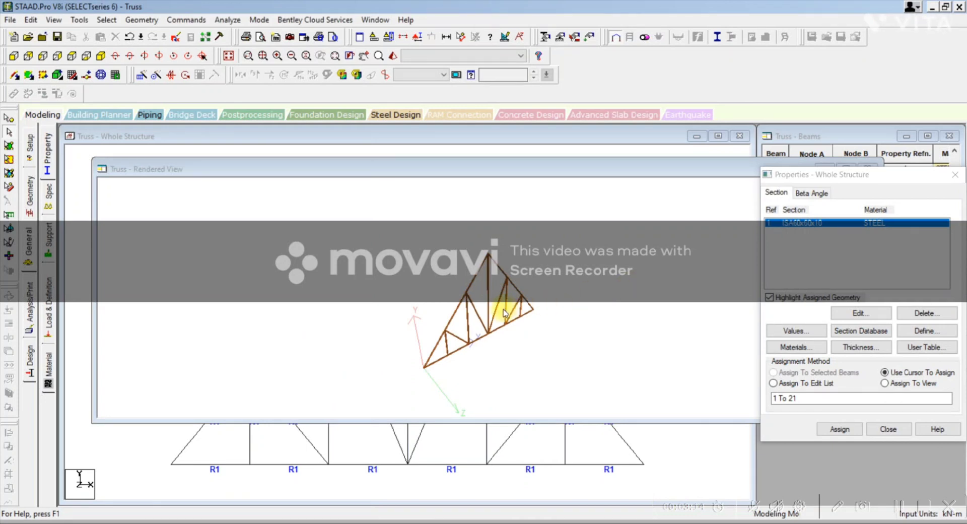
scroll(506, 313, up, 5)
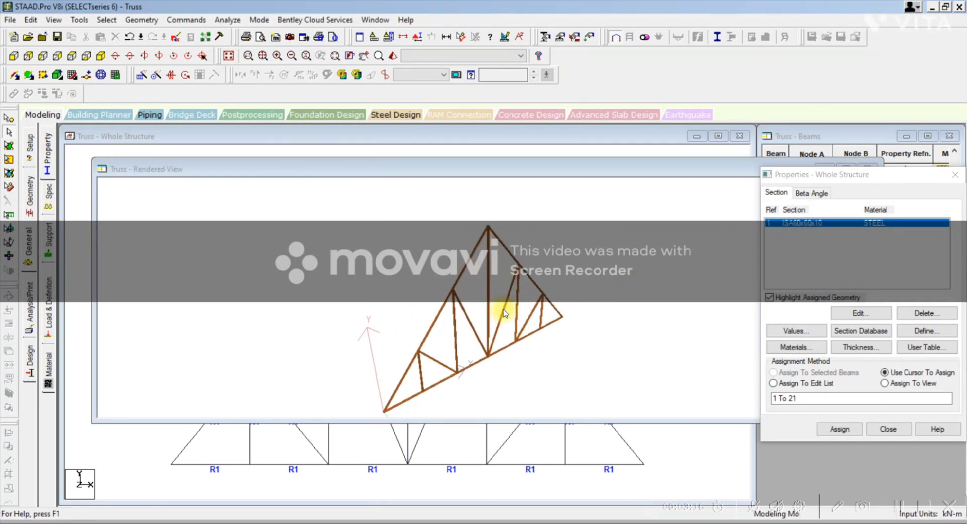
scroll(505, 313, up, 6)
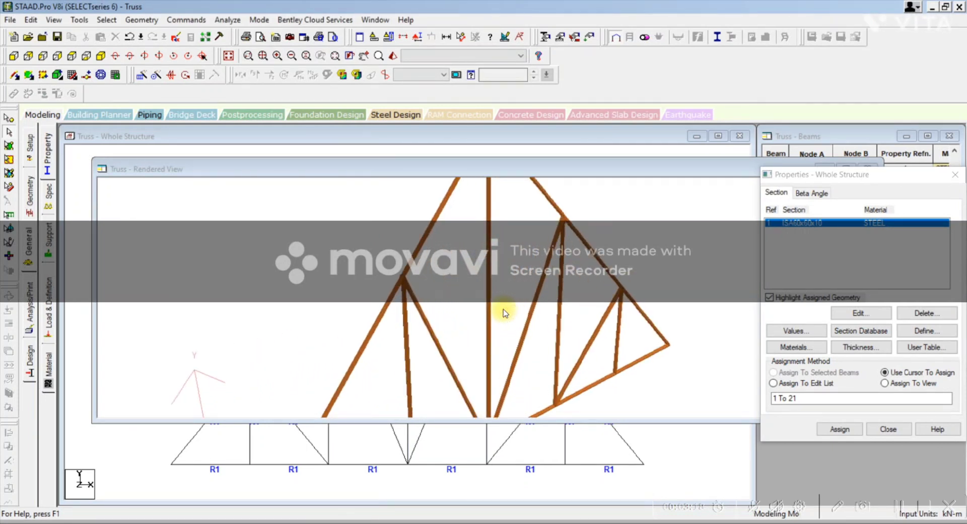
scroll(506, 314, up, 4)
click(646, 256)
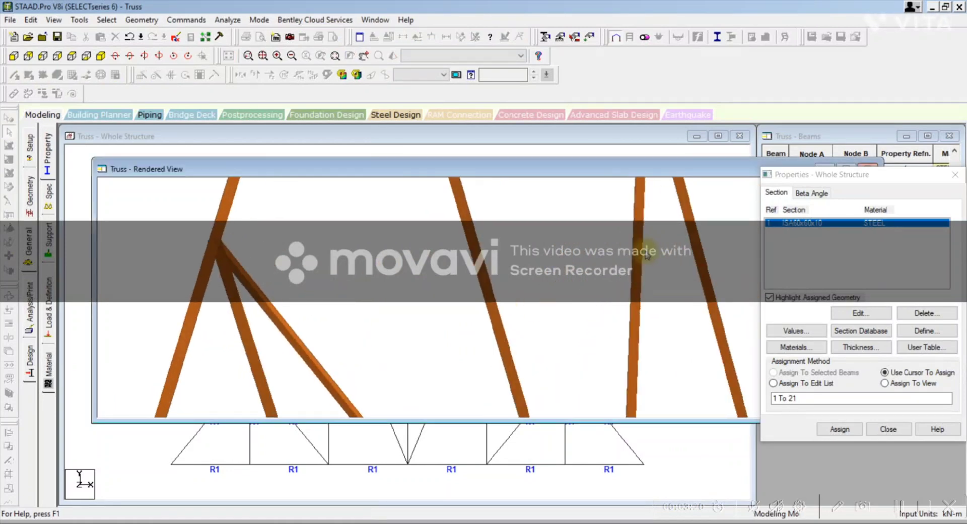
drag(647, 255, 619, 361)
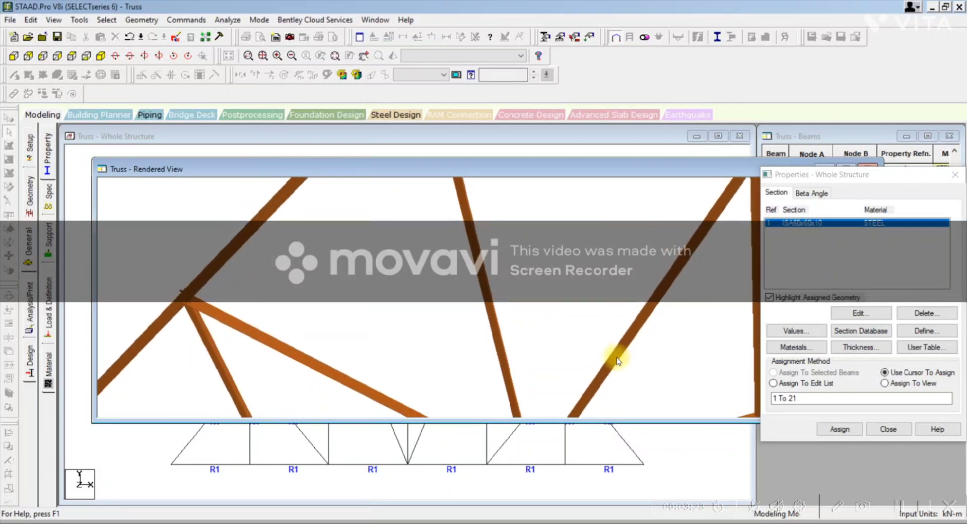
scroll(190, 325, up, 3)
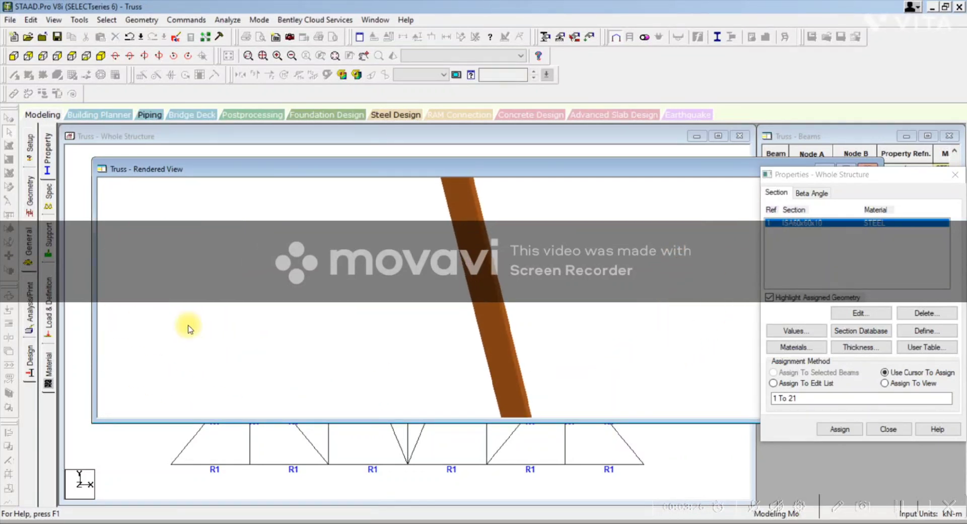
scroll(190, 328, down, 2)
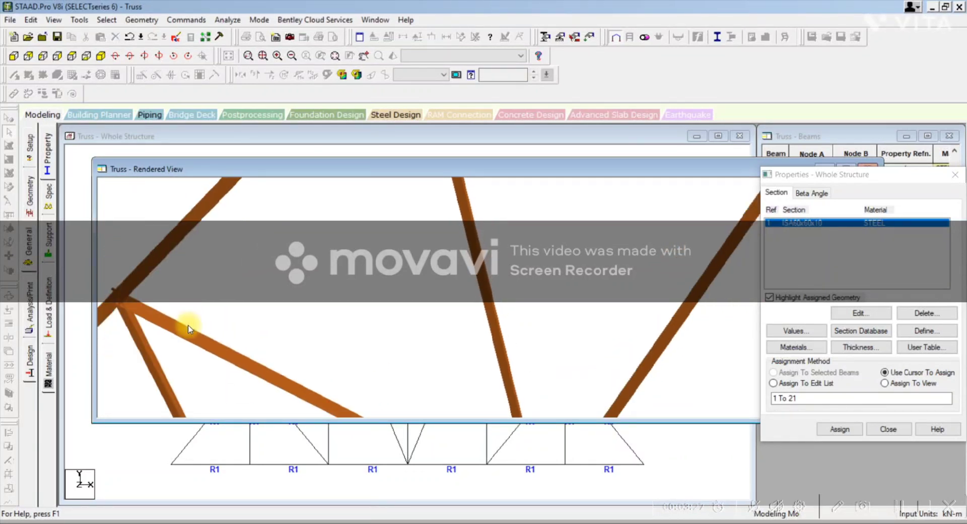
drag(134, 313, 391, 337)
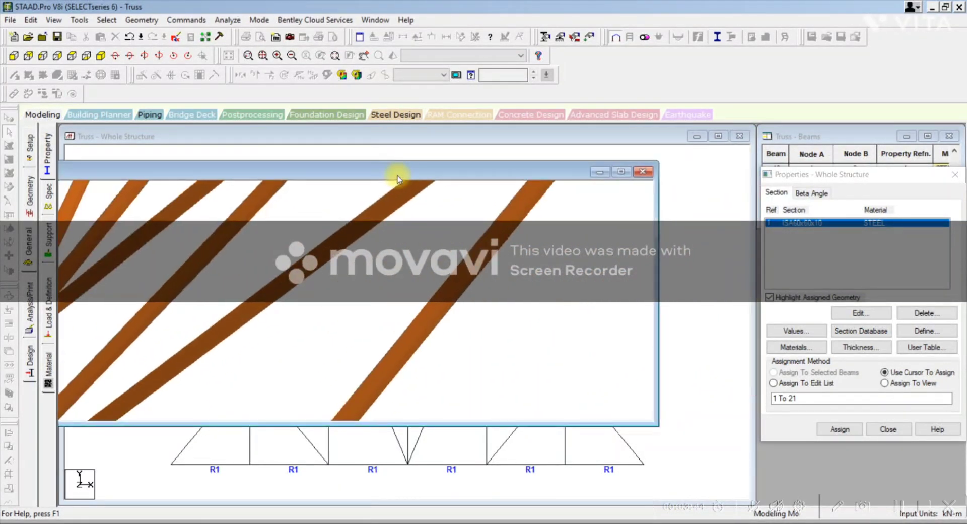
click(639, 171)
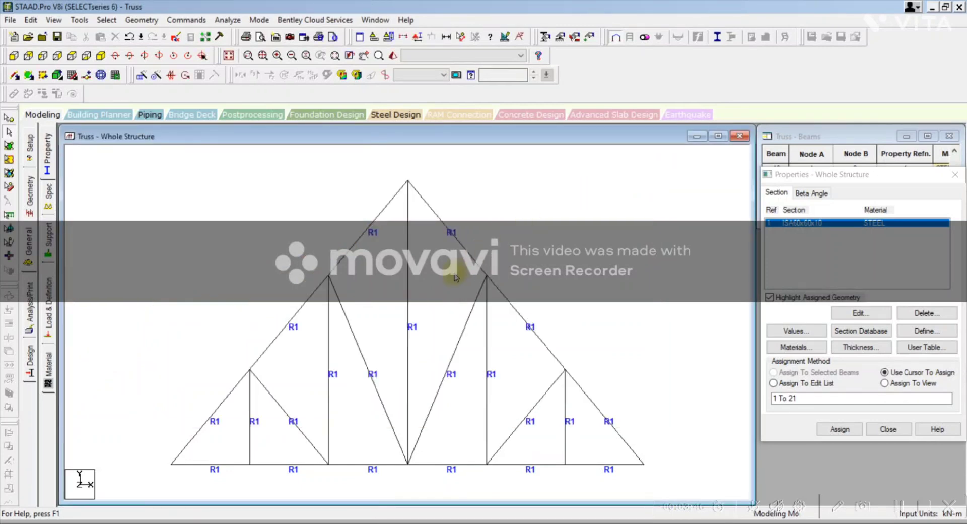
Step: Open the support settings, and complete the "General-Support-" line on the PowerPoint slide with "Fixed & Pinned"
click(48, 237)
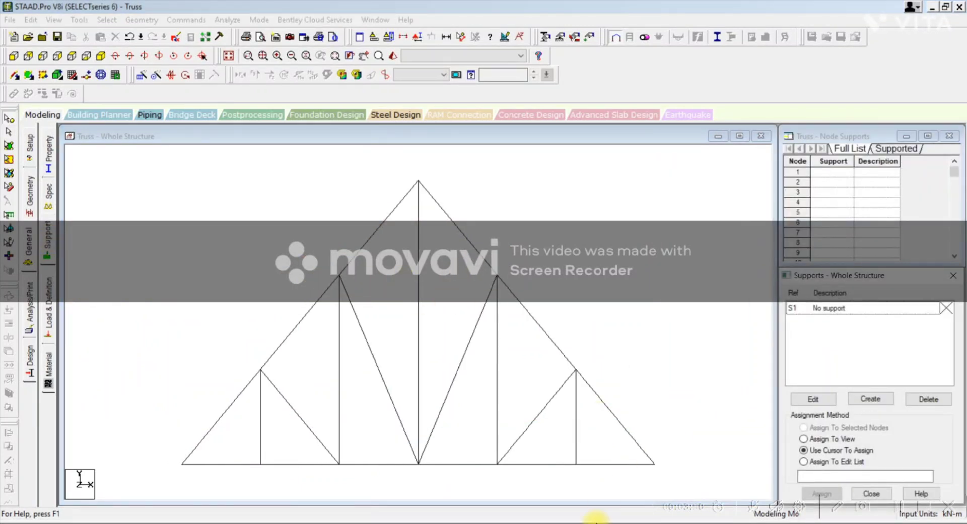
key(alt+Tab)
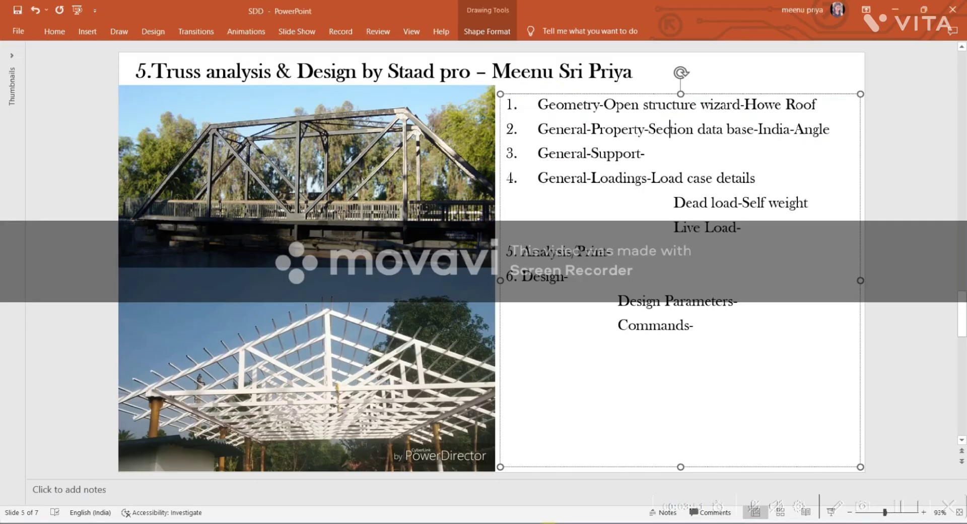
click(665, 153)
text(Fixed & Pinned)
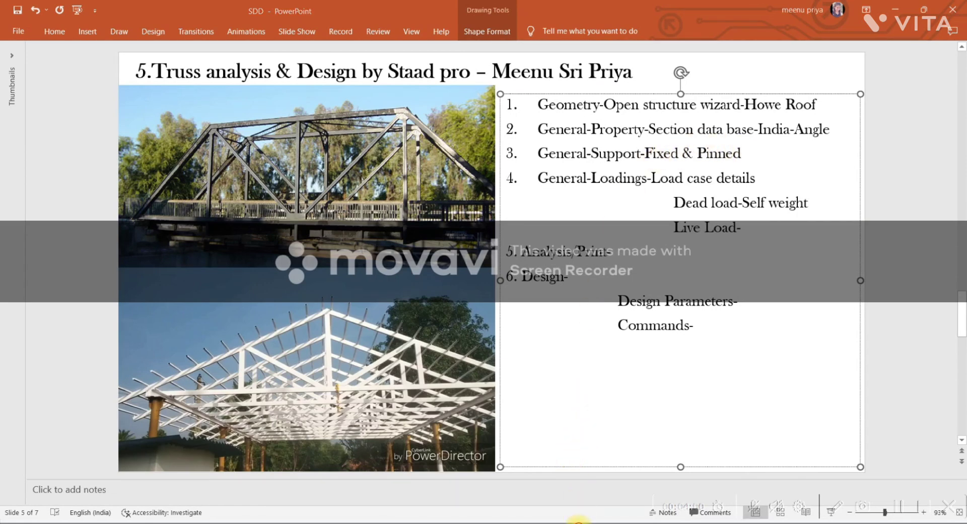
Step: Switch back to STAAD.Pro and create a fixed support definition
click(578, 522)
click(867, 400)
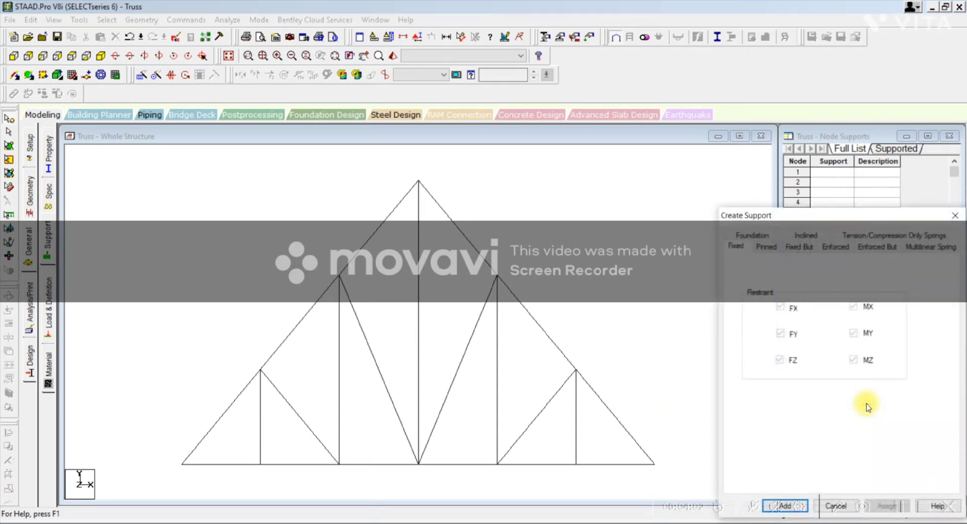
drag(761, 222, 767, 137)
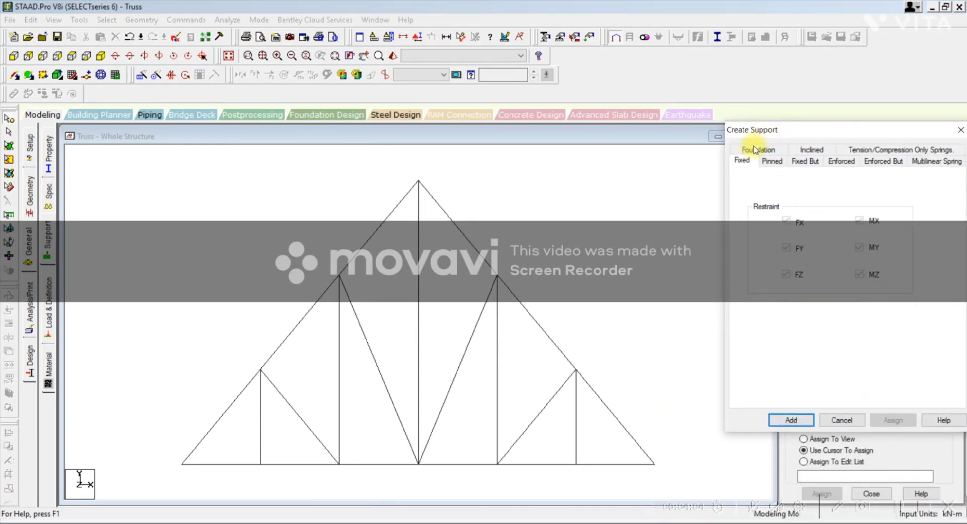
click(792, 419)
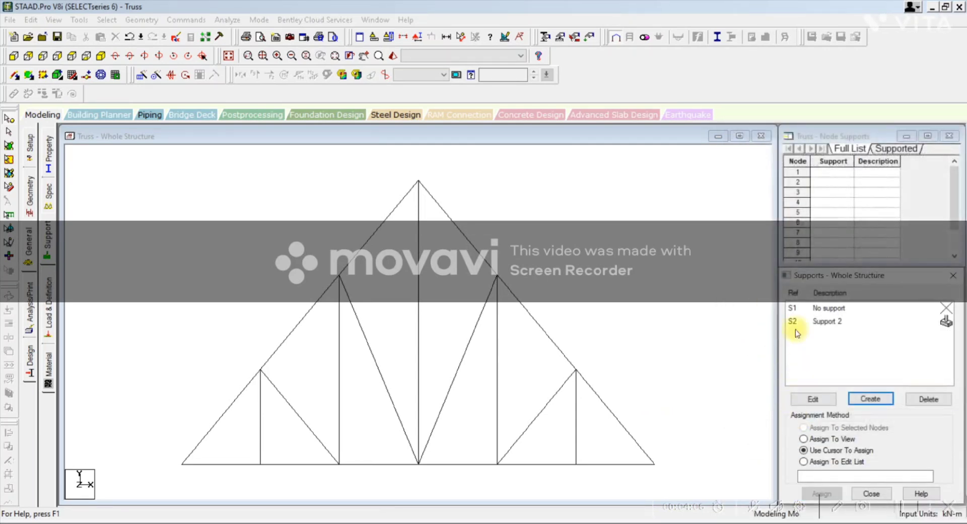
Step: Create a pinned support definition with FX, FY and FZ restrained
click(856, 399)
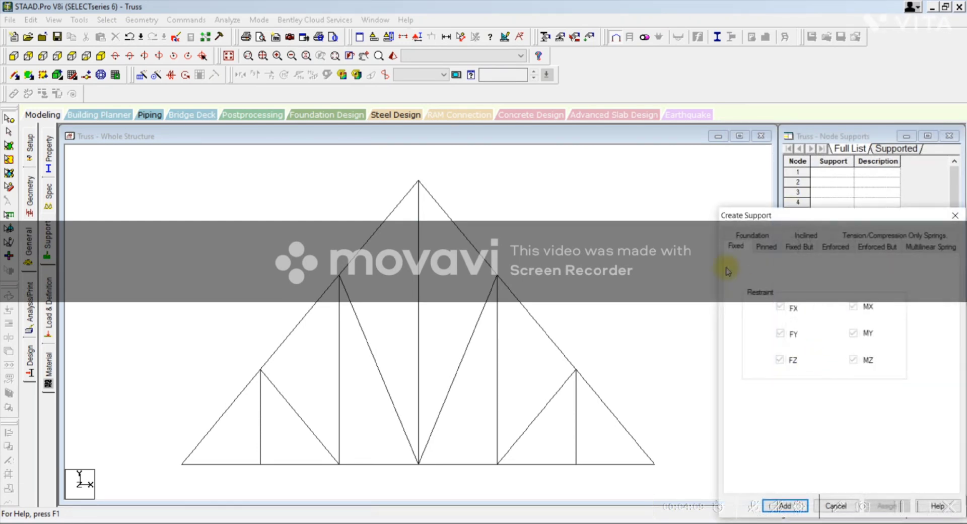
click(767, 248)
drag(773, 221, 718, 23)
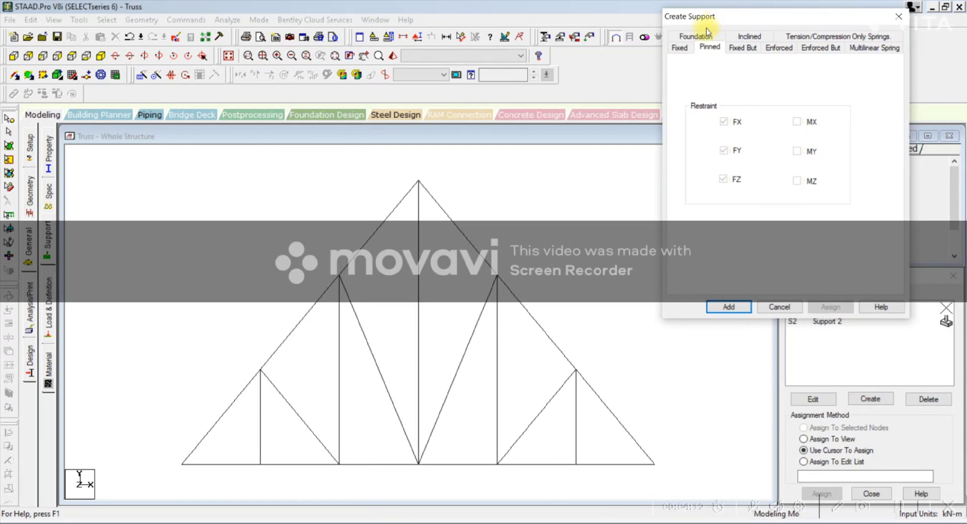
click(725, 306)
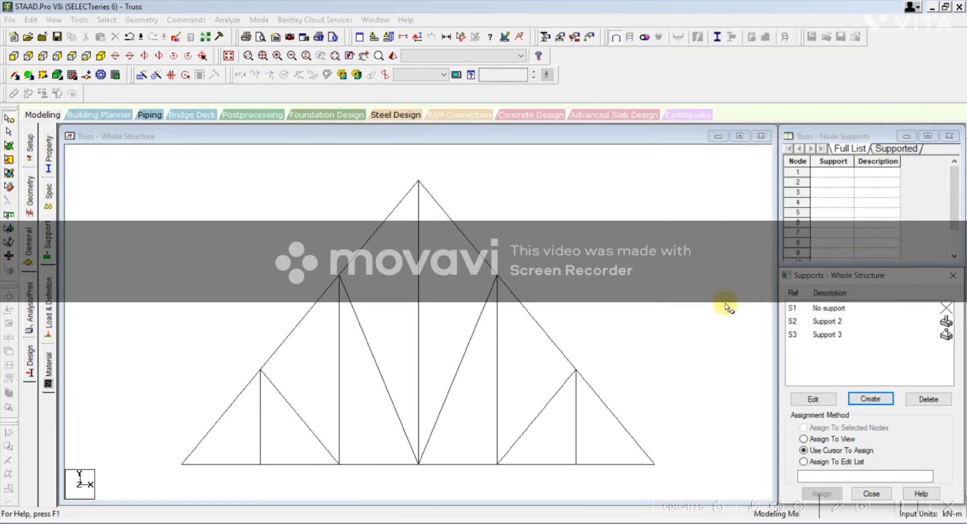
Step: Assign the fixed support with the cursor to the node at the right end of the truss's bottom chord
click(836, 321)
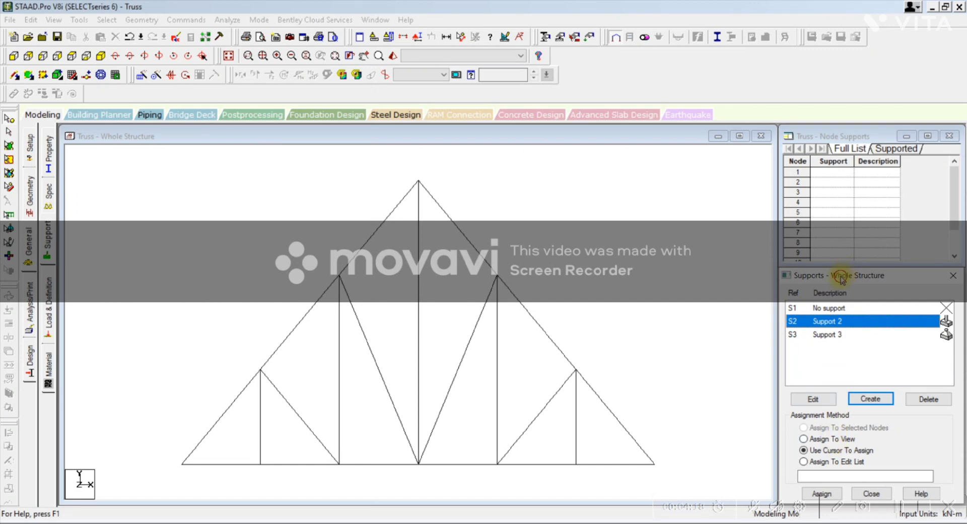
drag(840, 277, 838, 212)
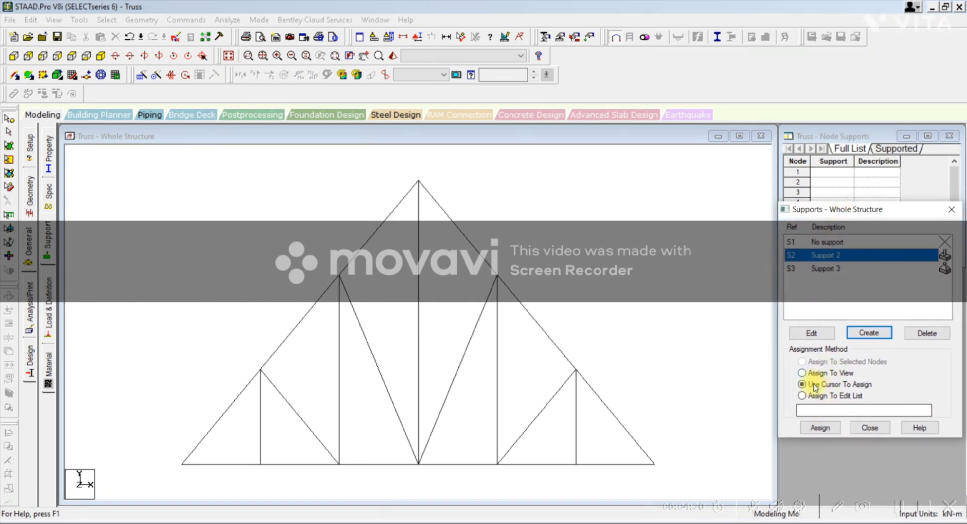
click(819, 427)
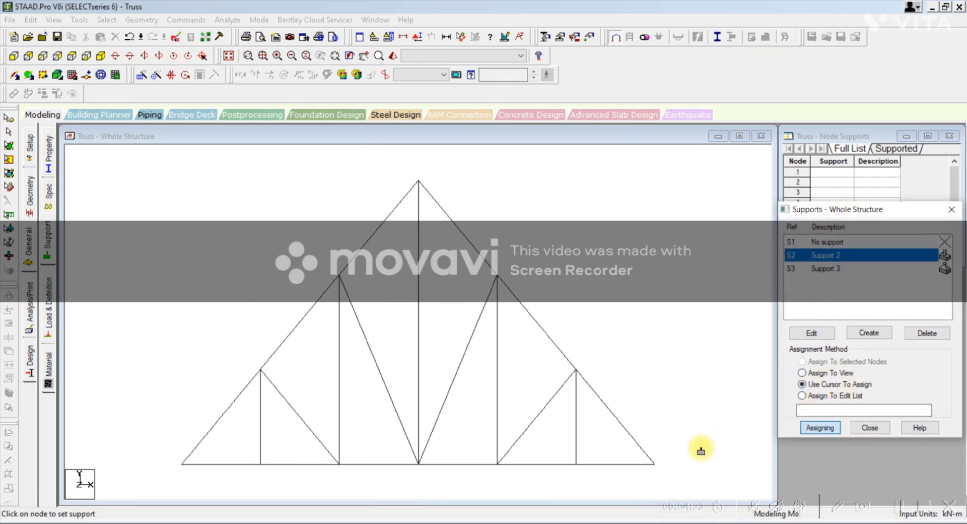
click(655, 466)
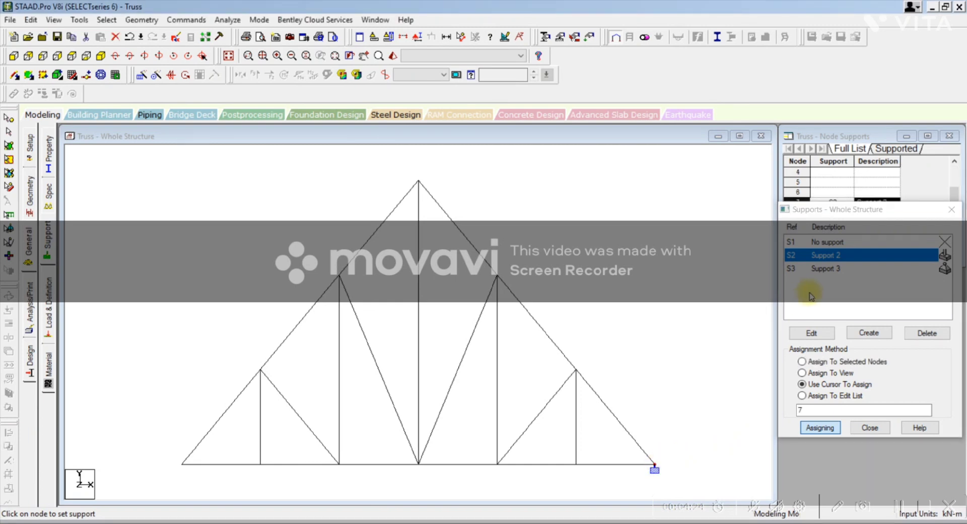
Step: Assign the pinned support with the cursor to the node at the left end of the truss's bottom chord
click(830, 269)
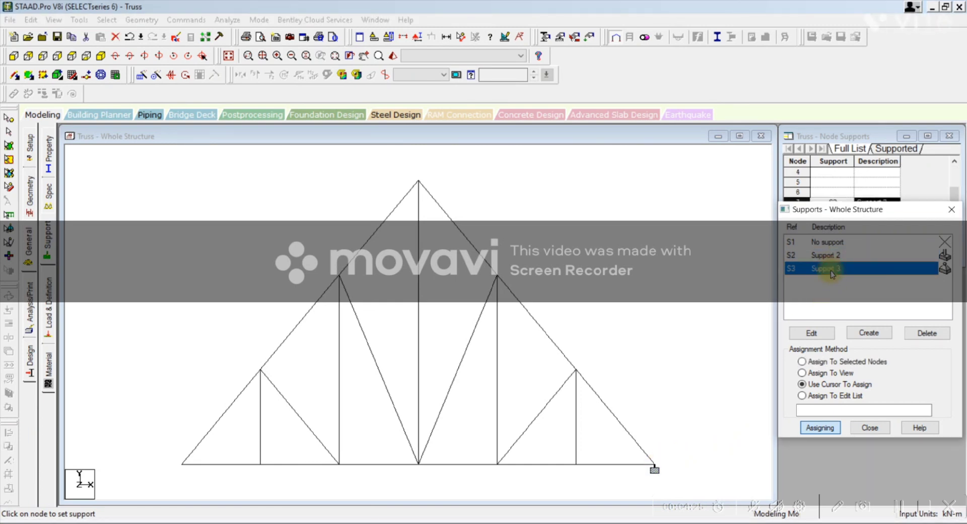
click(811, 428)
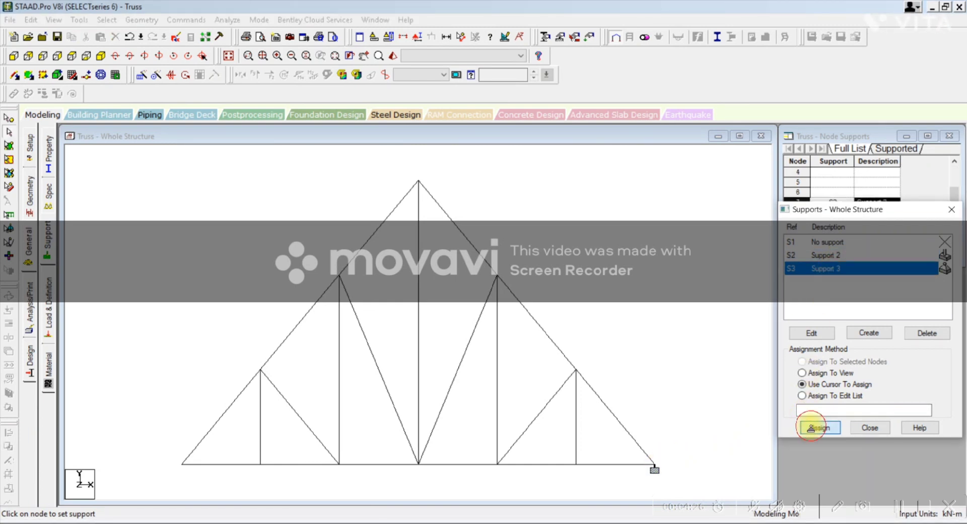
click(181, 467)
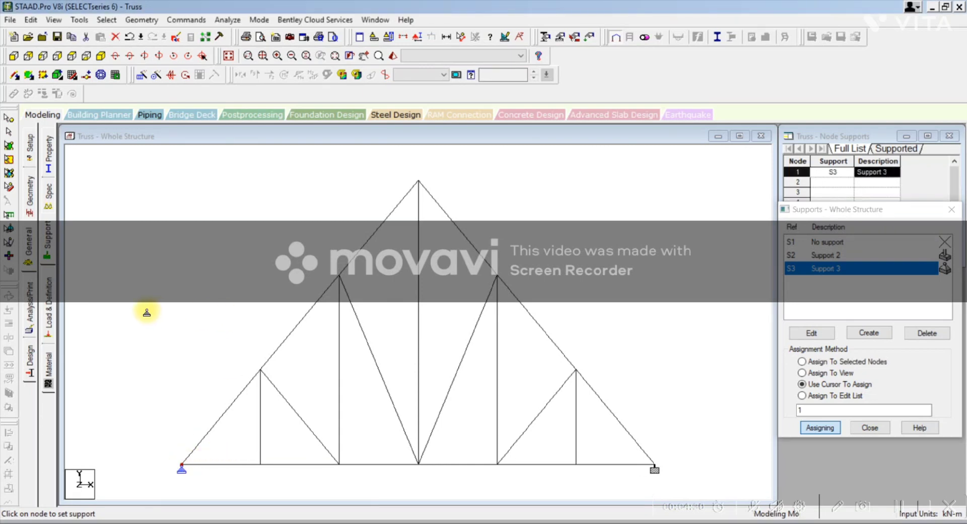
Step: Select the load case details under the load definitions, switch to PowerPoint and complete the Live Load line with "Nodal load"
click(49, 297)
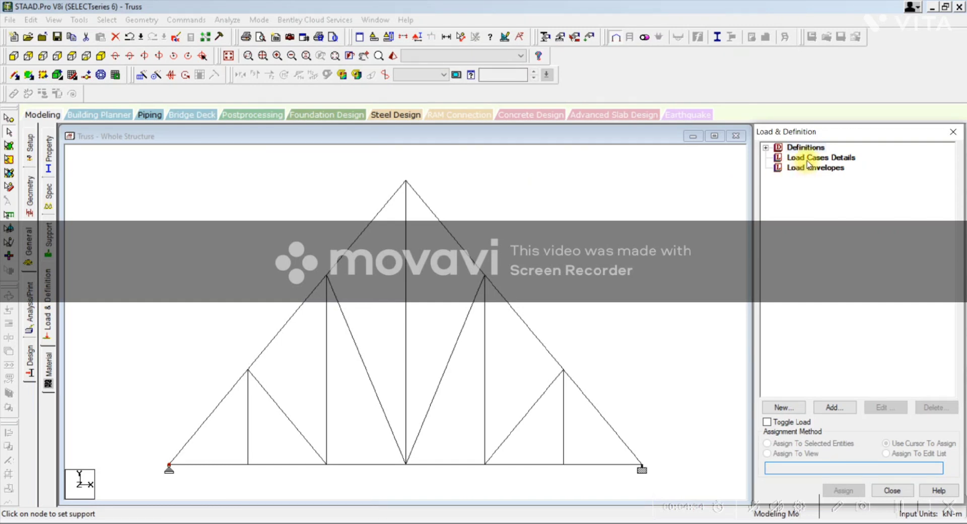
click(807, 159)
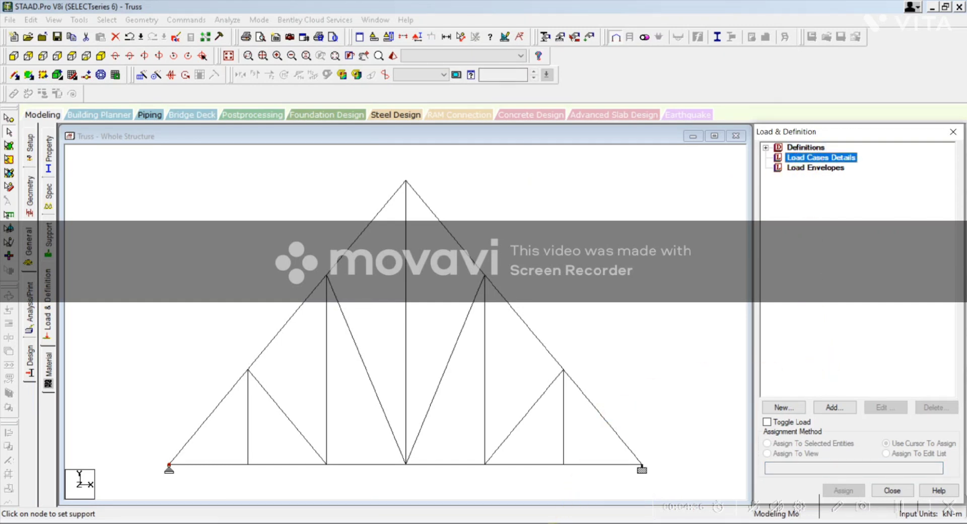
key(alt+Tab)
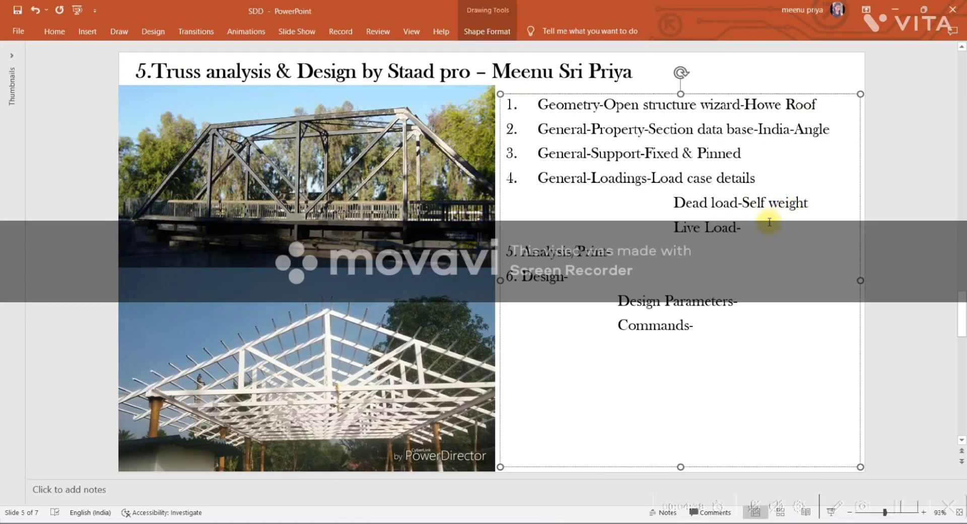
click(766, 225)
text(Nodal load)
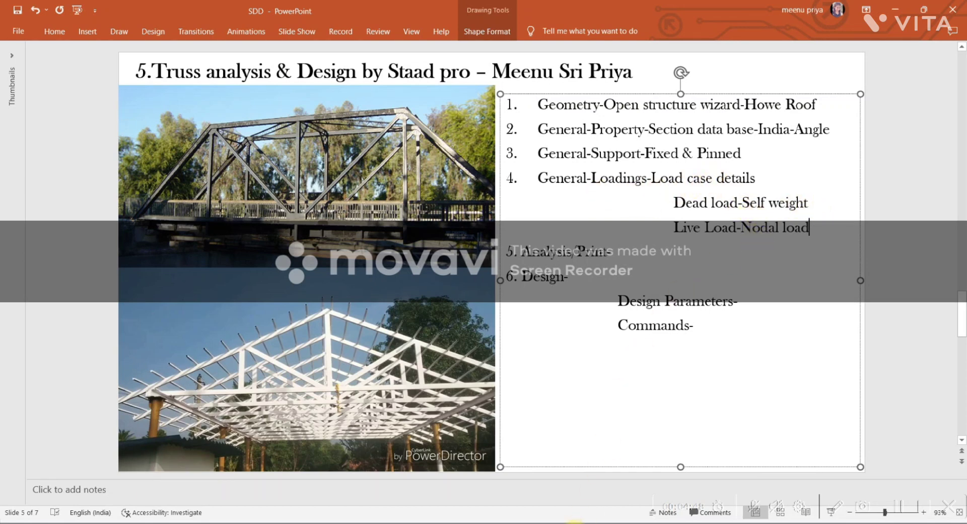
Step: Switch back to STAAD.Pro and add primary load case 1 with loading type Dead and the title "Dead load"
click(573, 523)
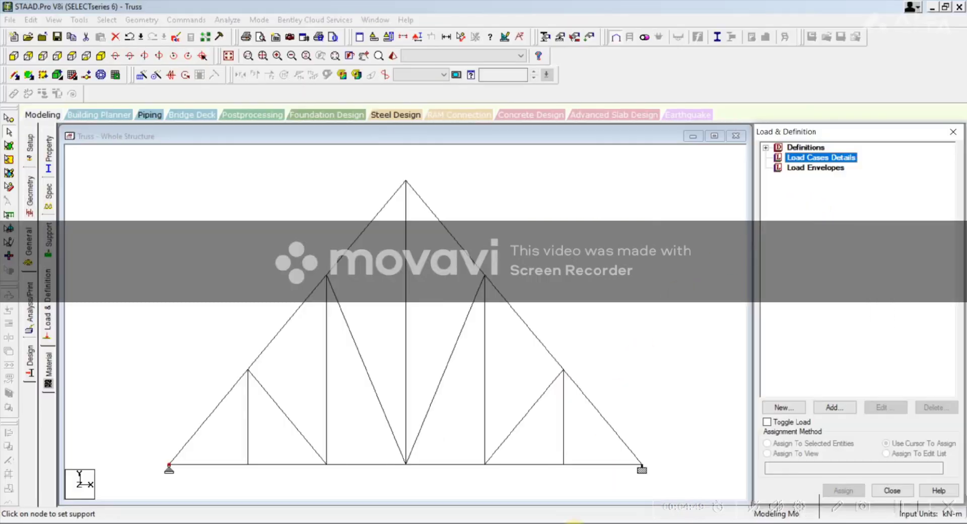
click(834, 407)
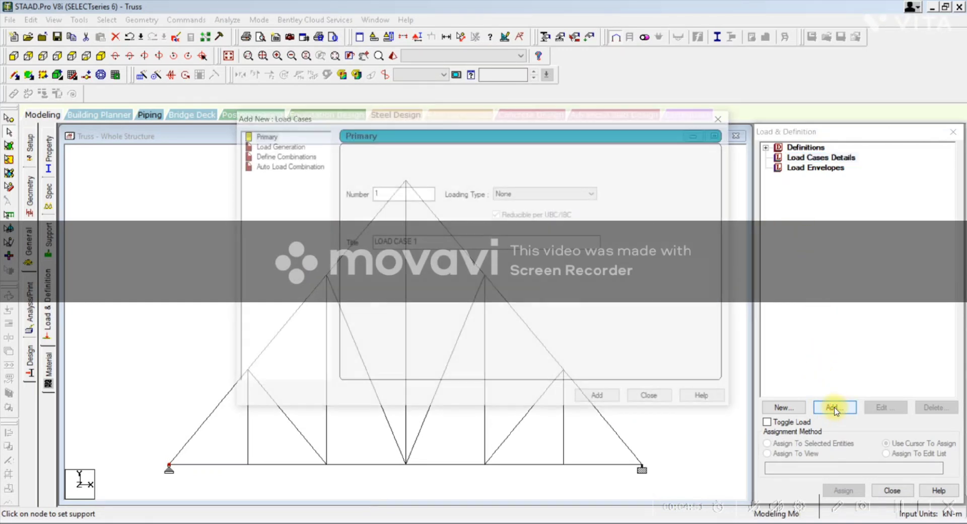
click(555, 193)
click(542, 204)
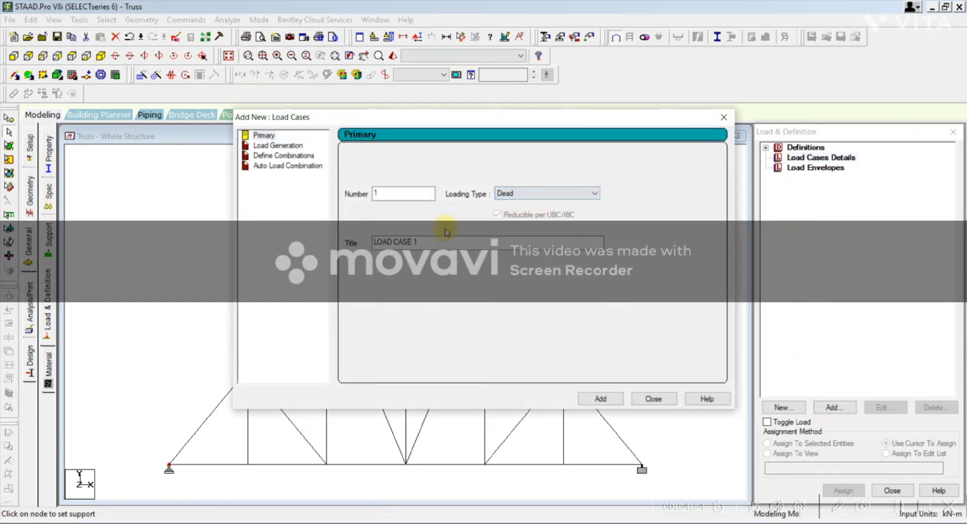
drag(427, 241, 304, 226)
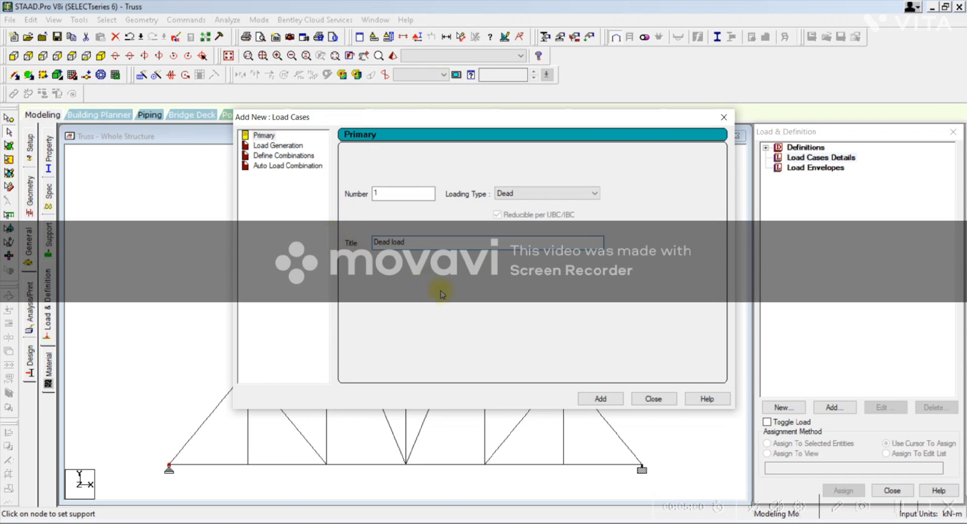
click(594, 401)
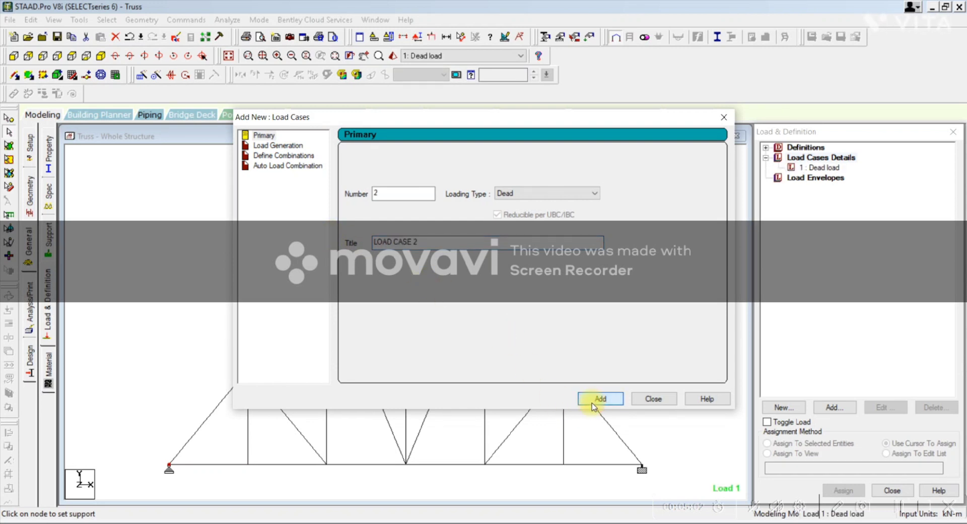
Step: Add primary load case 2 with loading type Live and the title "Live load", and finish adding load cases
click(546, 193)
click(534, 210)
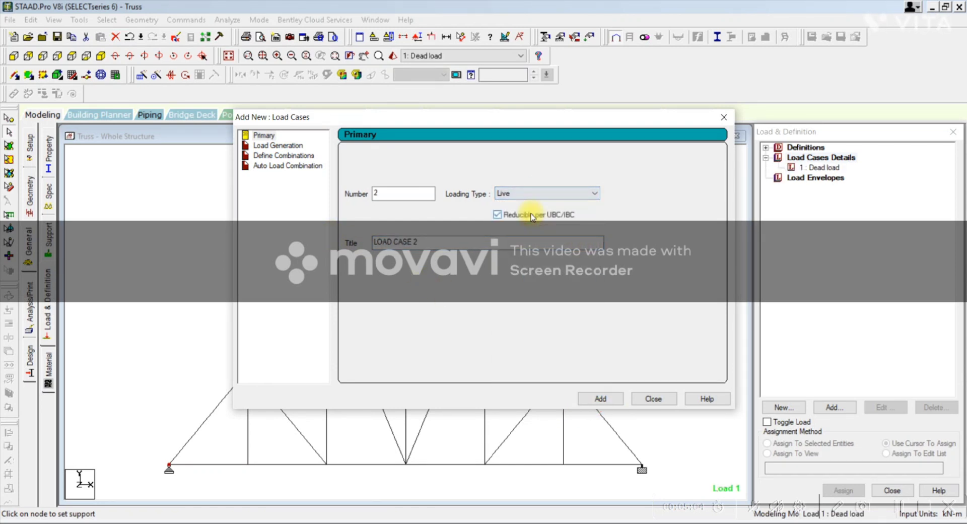
drag(445, 242, 320, 247)
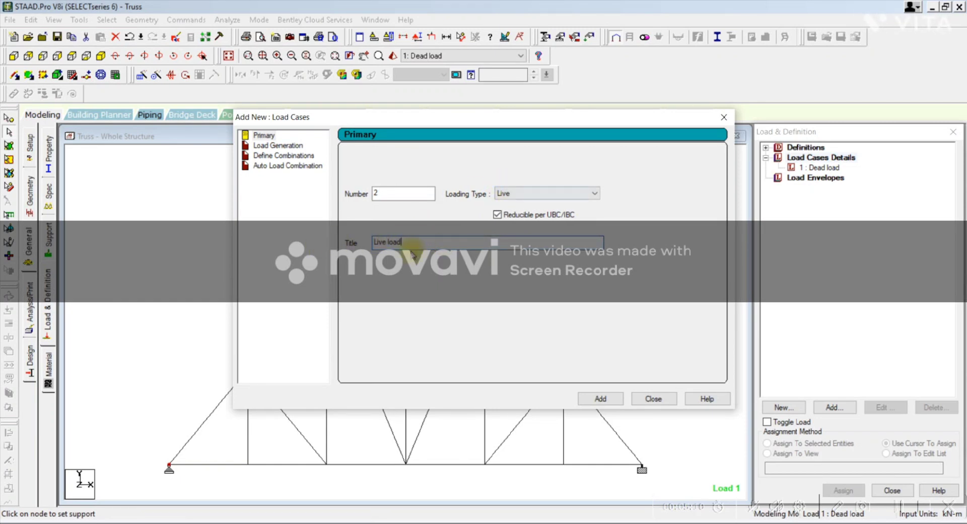
click(614, 398)
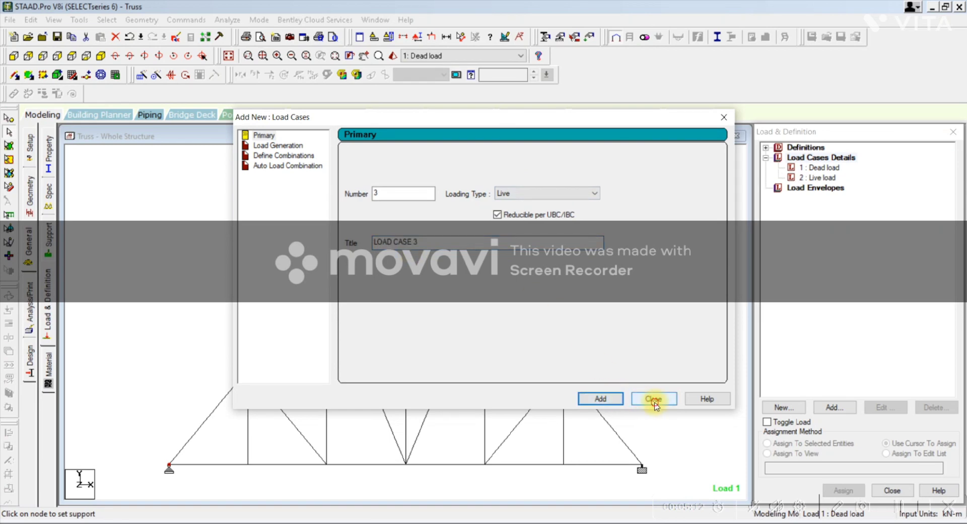
click(653, 398)
Step: Add a selfweight load in the Y direction with factor -1 to the Dead load case
click(807, 169)
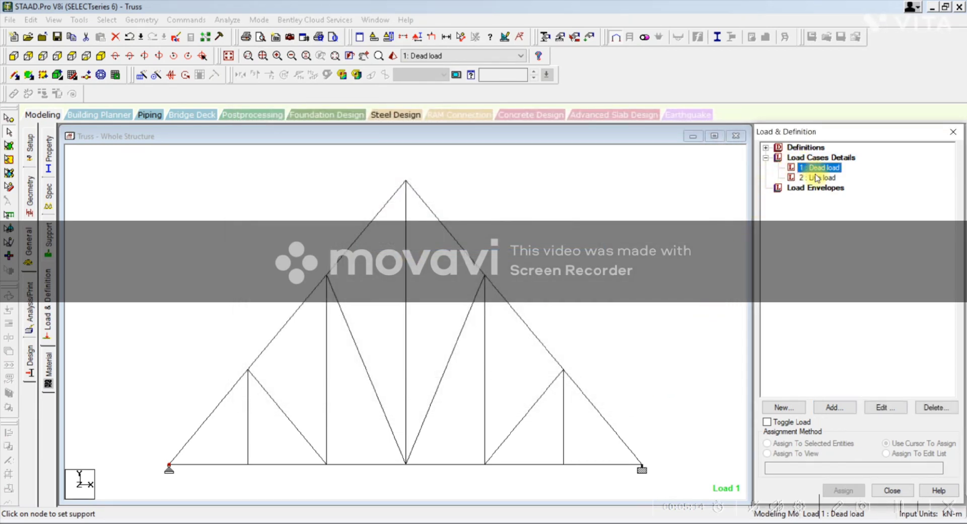
click(827, 408)
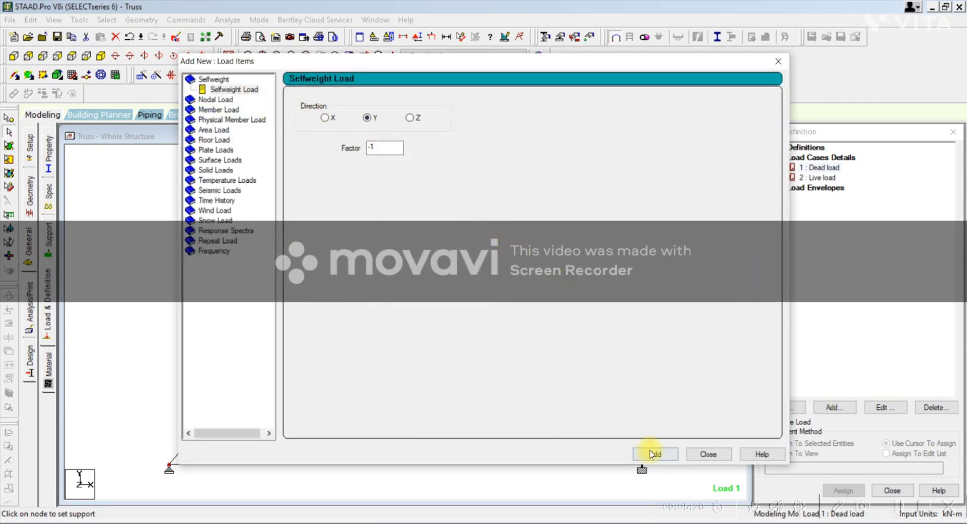
click(650, 454)
click(703, 456)
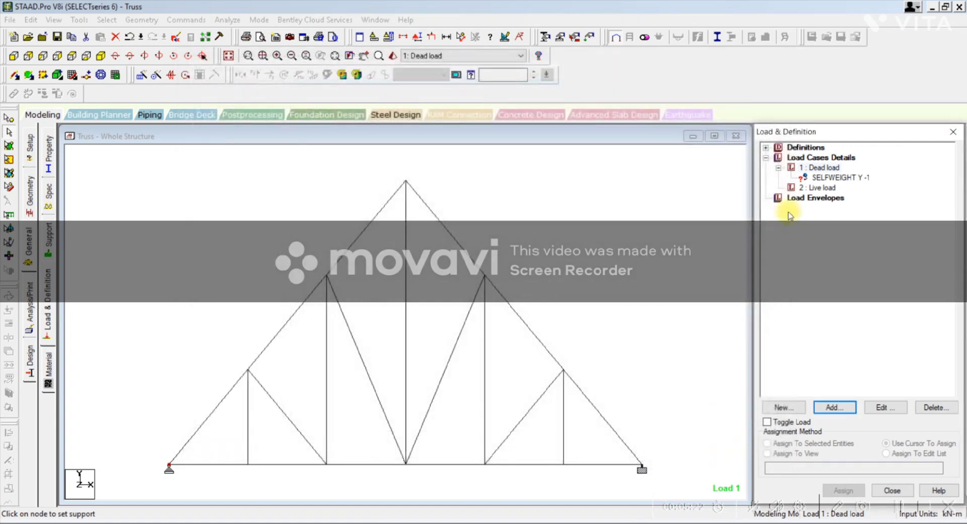
Step: Assign the selfweight load to the whole truss in view and confirm the assignment
click(821, 180)
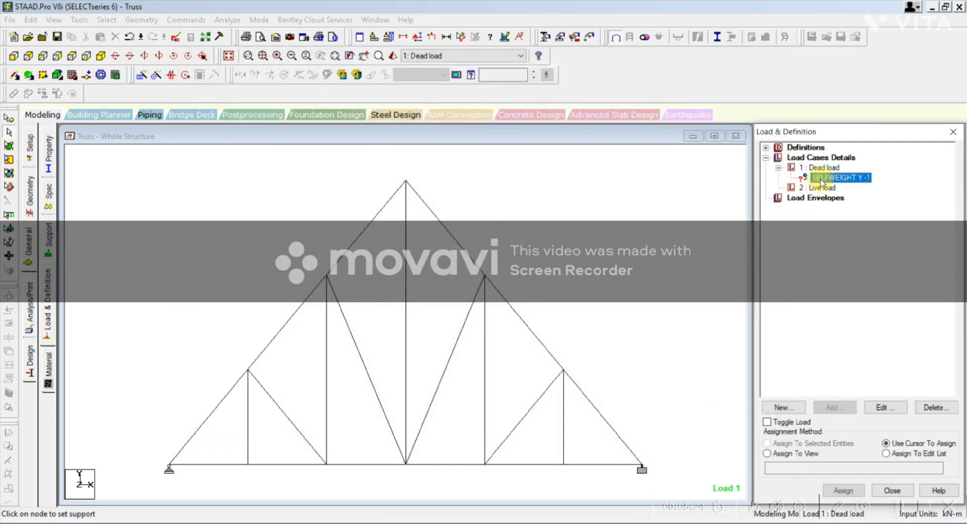
click(781, 453)
click(850, 490)
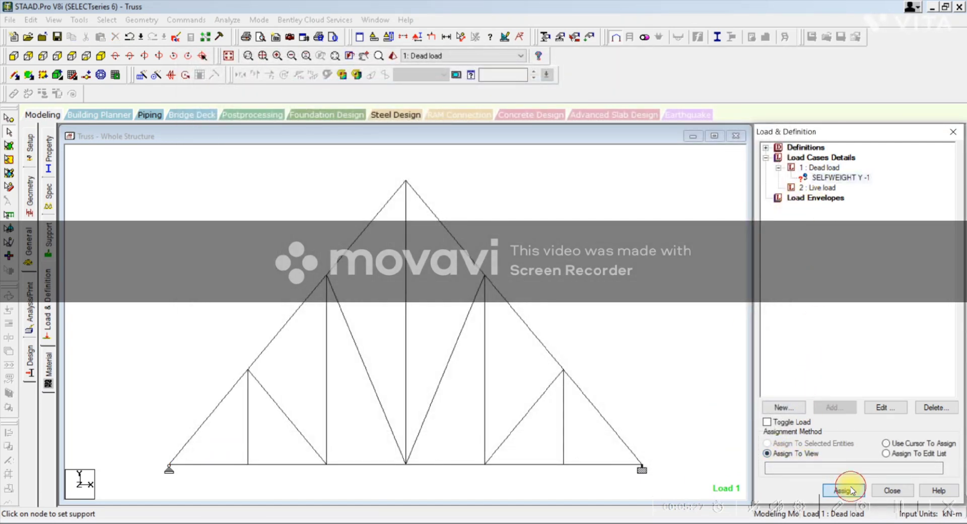
click(883, 345)
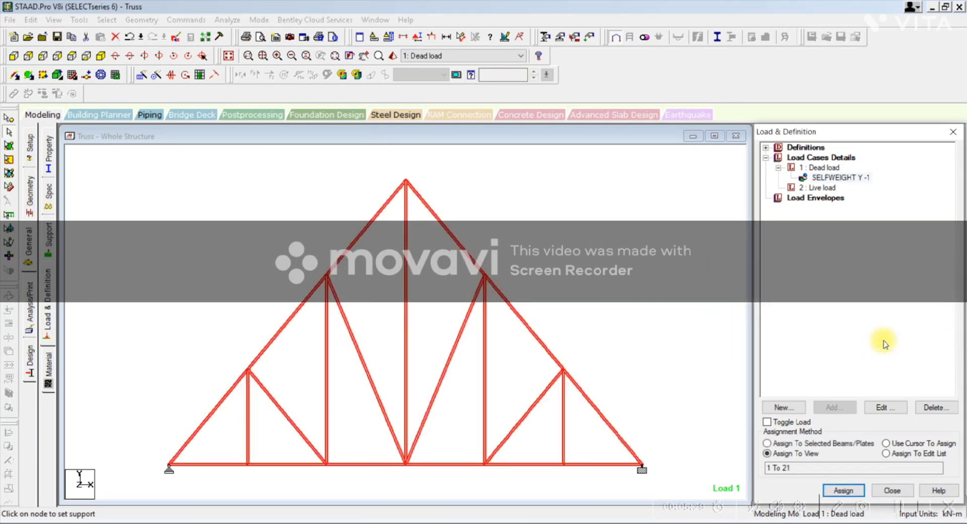
Step: Add a nodal load with Fy of -5 kN to the Live load case and accept the auto save
click(812, 189)
click(826, 405)
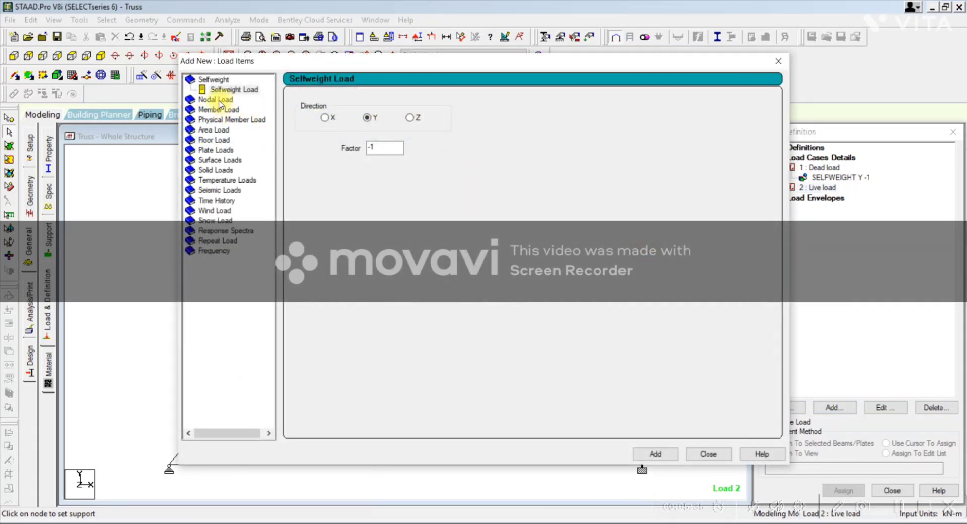
click(217, 100)
click(333, 167)
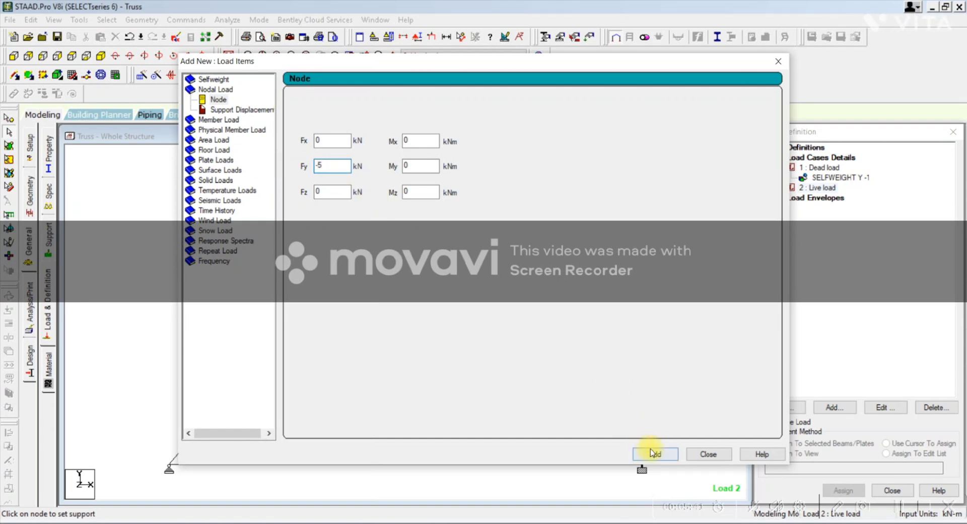
click(651, 452)
click(707, 454)
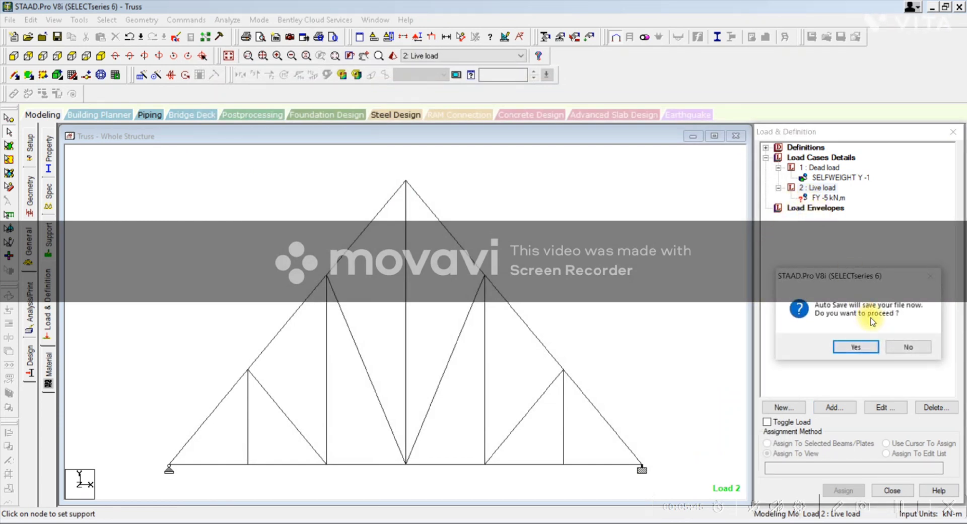
key(Return)
Step: Assign the -5 kN nodal load with the cursor to the apex and the four intermediate nodes of the sloping top chords
click(832, 198)
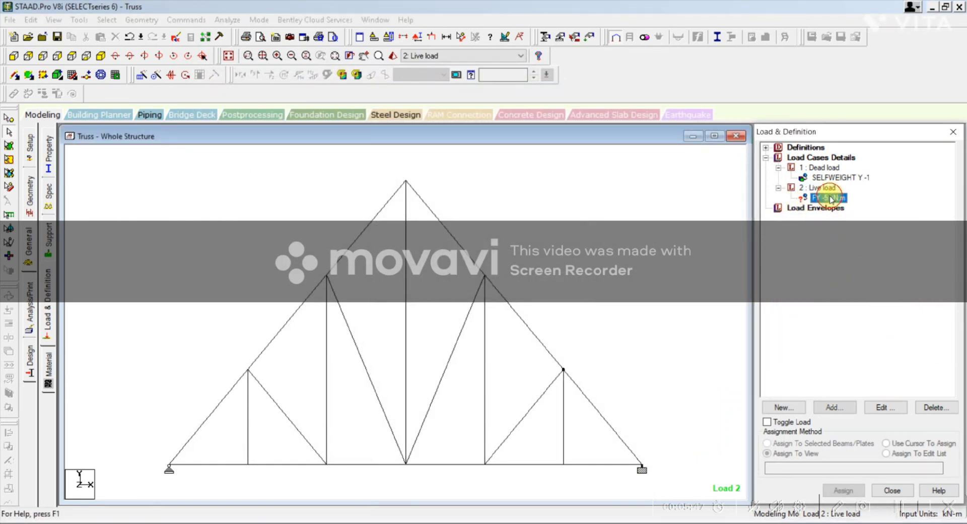
click(887, 444)
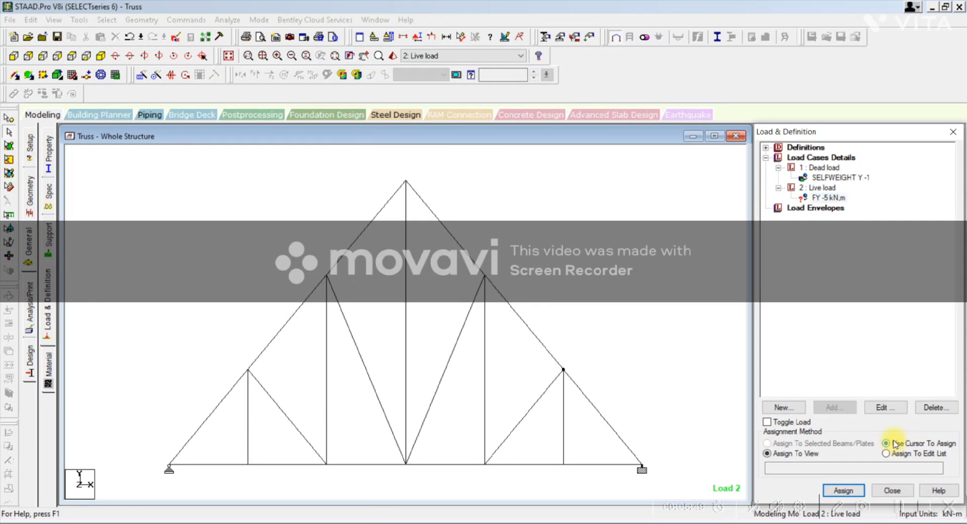
click(844, 490)
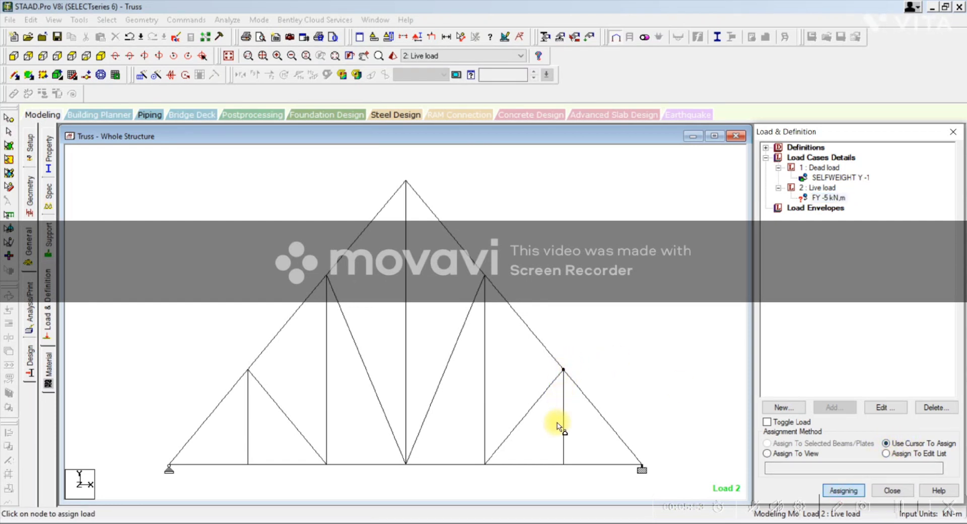
click(563, 369)
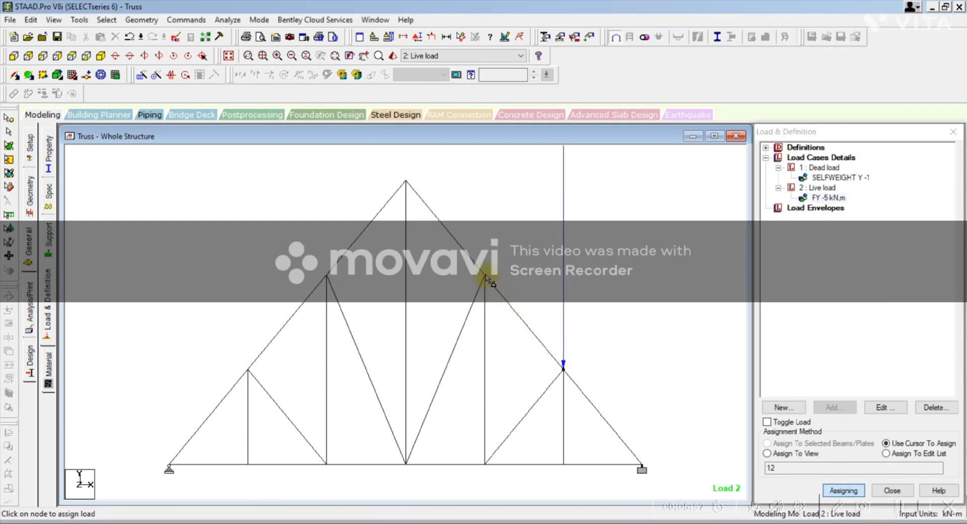
click(406, 182)
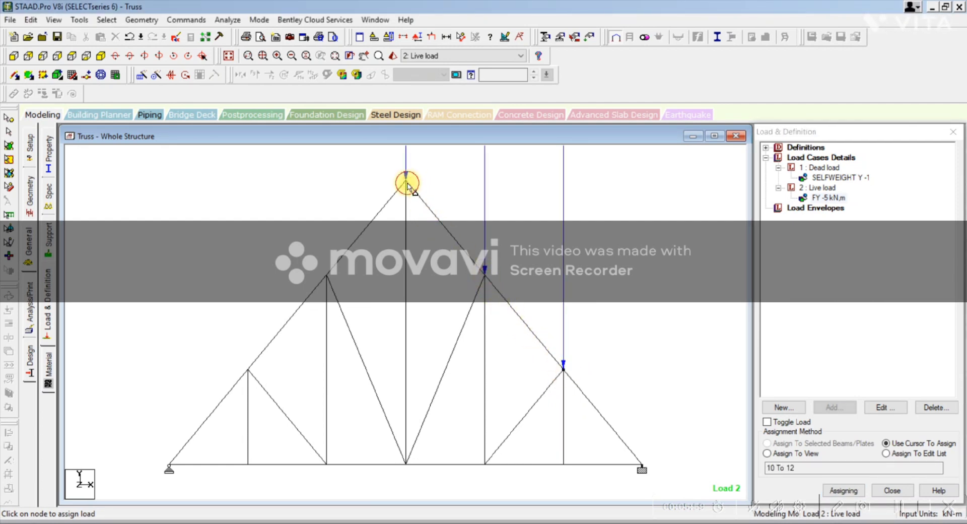
click(327, 275)
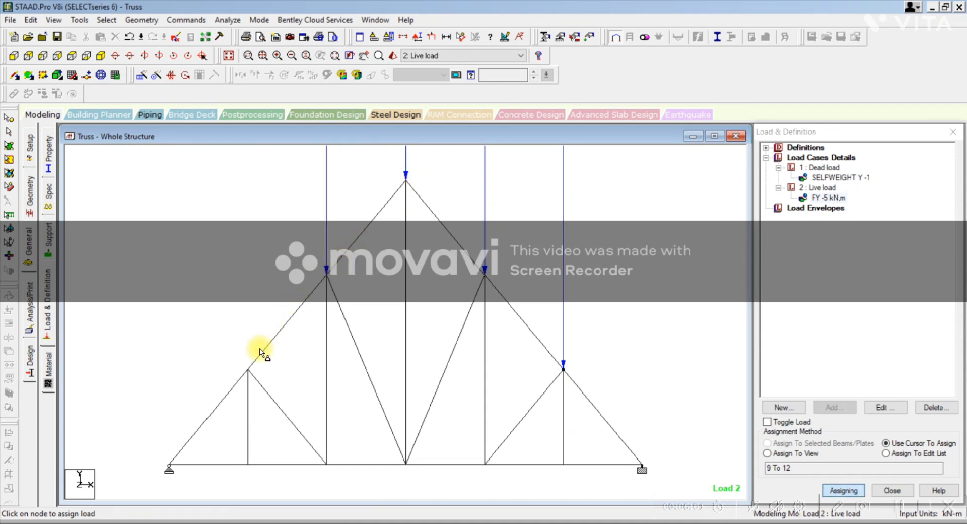
click(248, 373)
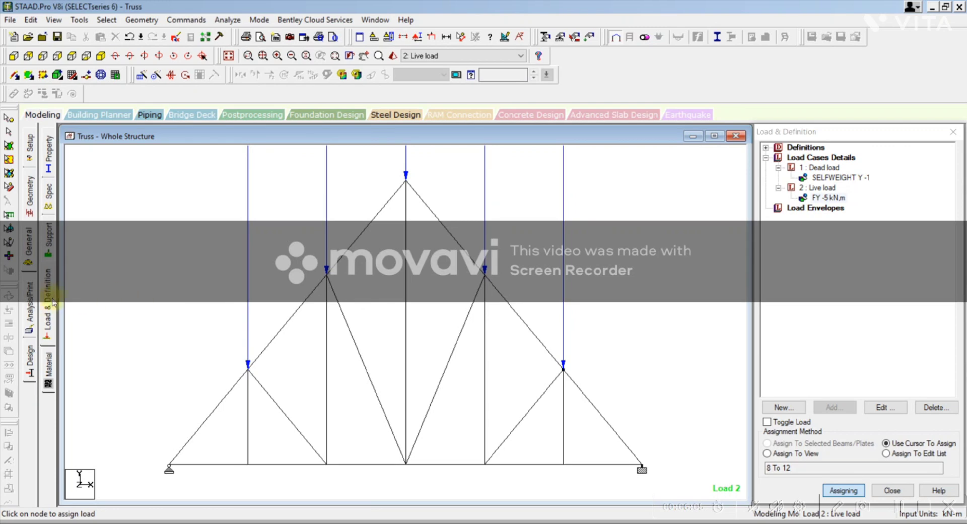
Step: Add a Perform Analysis command with the No Print option
click(33, 312)
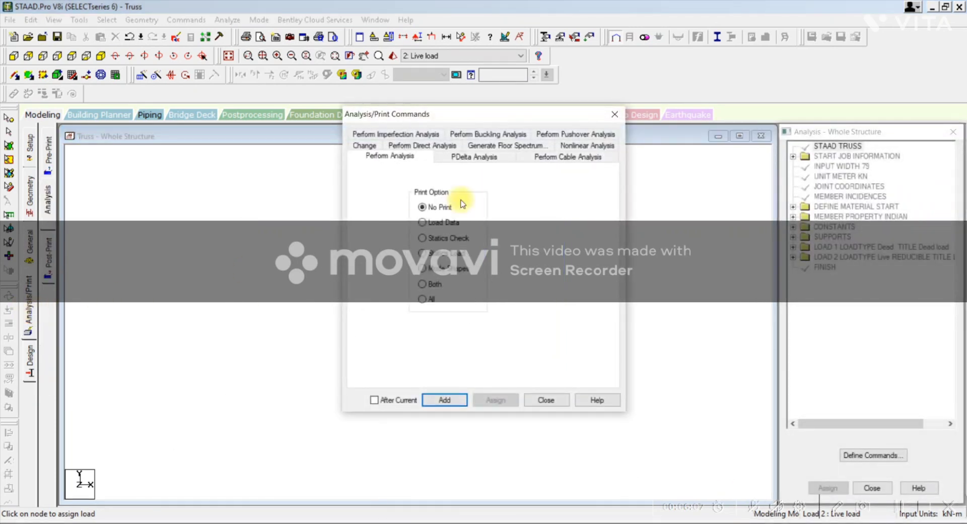
click(438, 401)
click(544, 401)
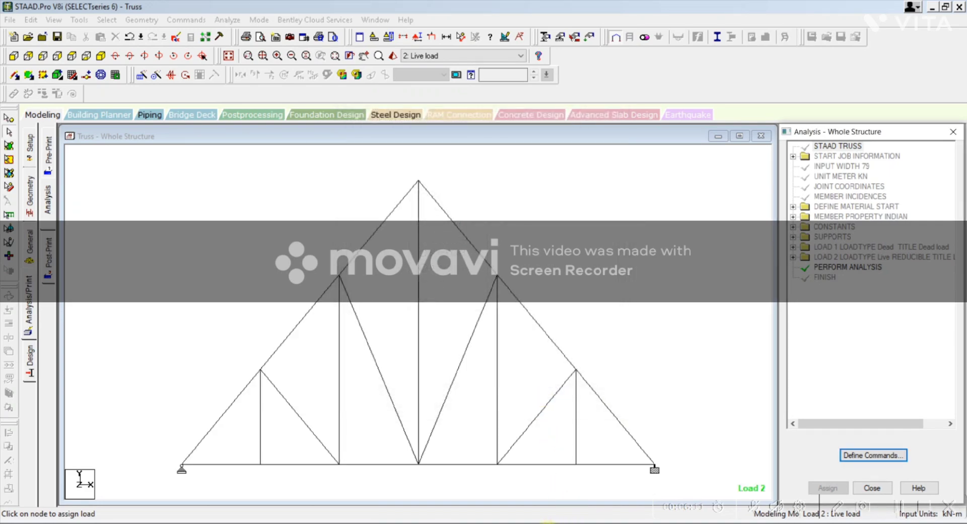
Step: Switch to PowerPoint to check the analysis and design items in the outline, and return to STAAD.Pro
key(alt+Tab)
drag(566, 250, 635, 264)
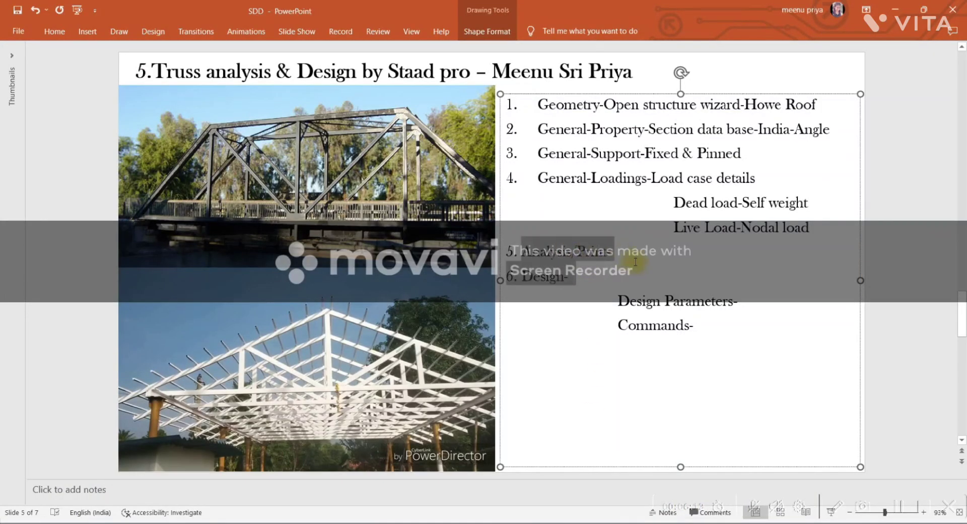
click(635, 264)
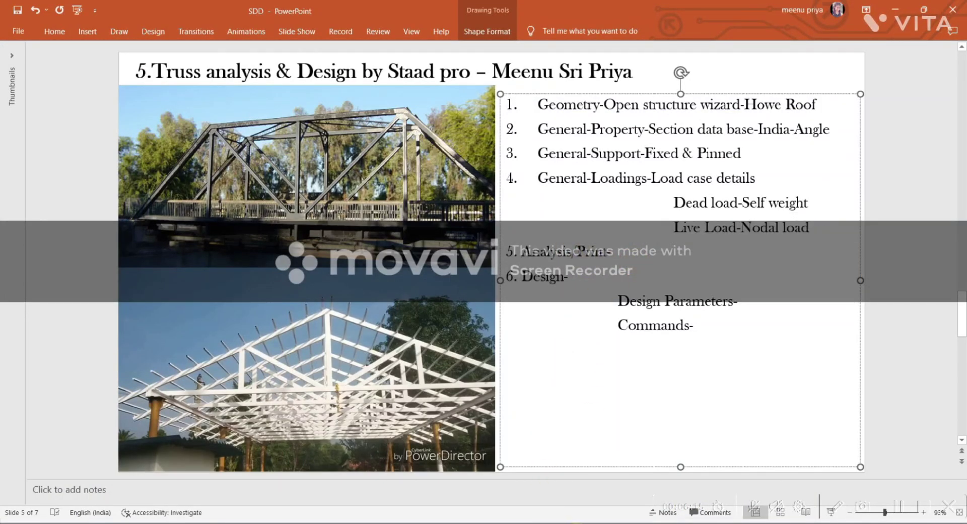
key(alt+Tab)
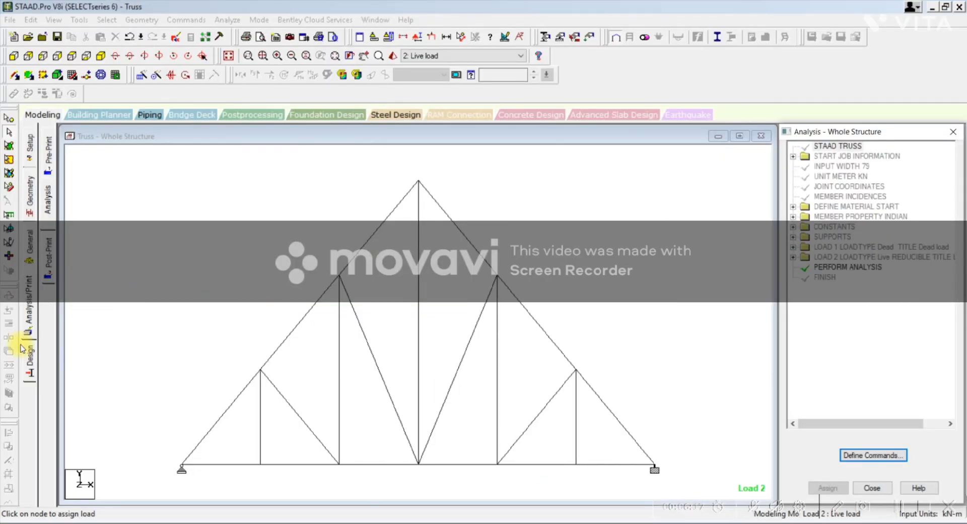
Step: Open the steel design settings and set the current design code to IS800 2007 LSD
click(29, 361)
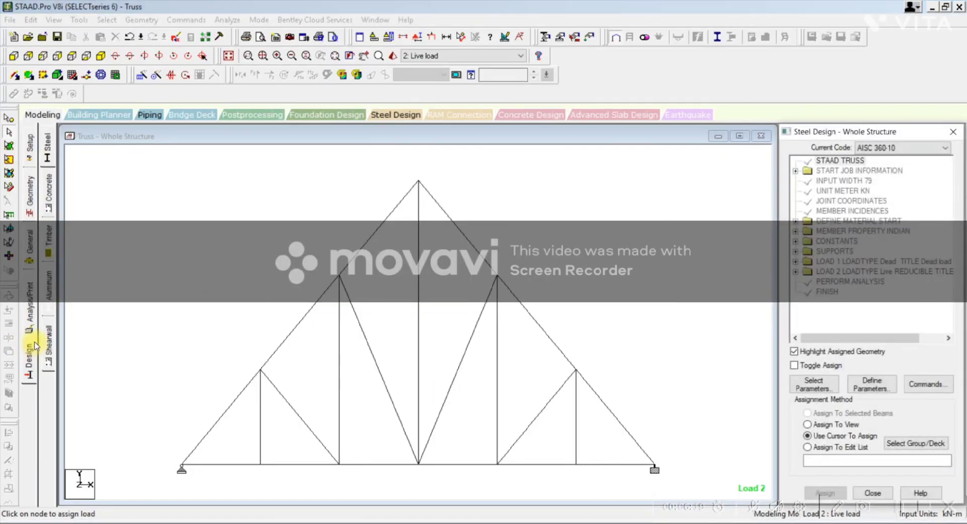
click(47, 151)
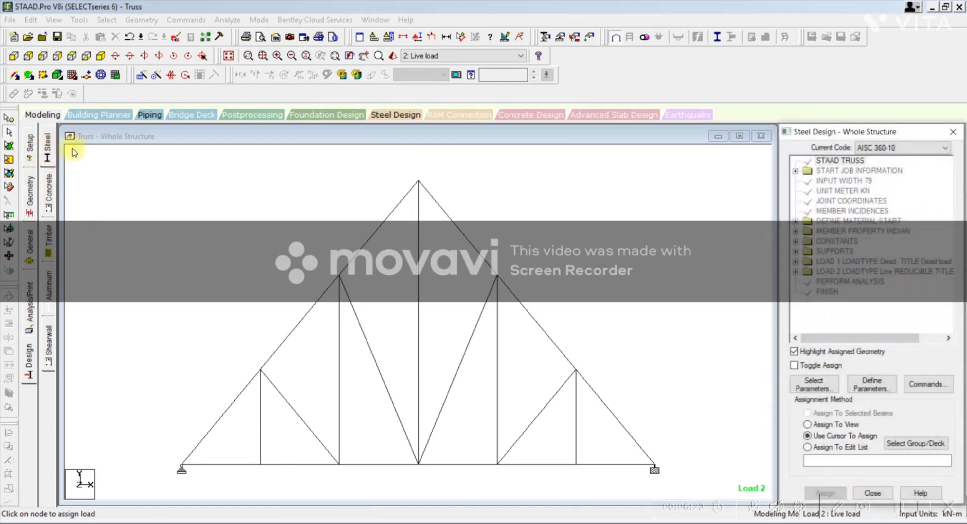
click(861, 149)
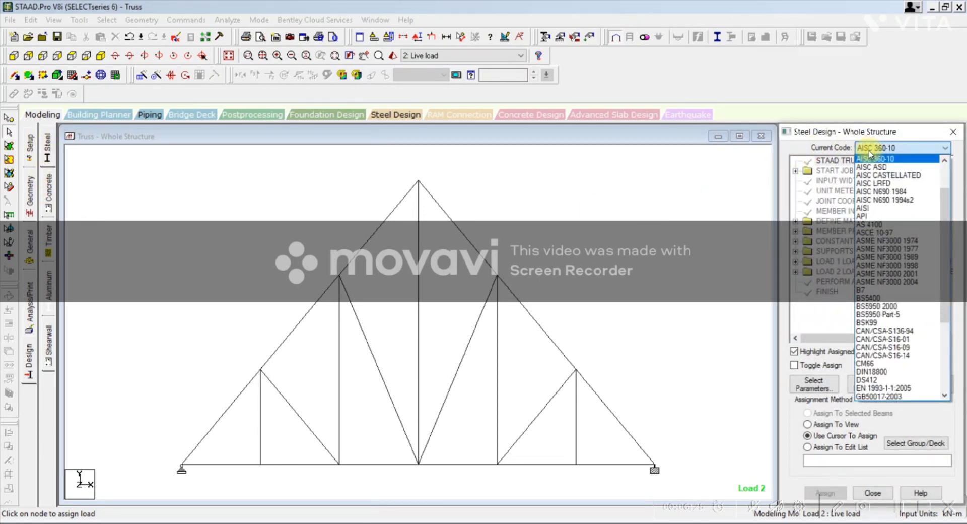
scroll(869, 368, down, 1)
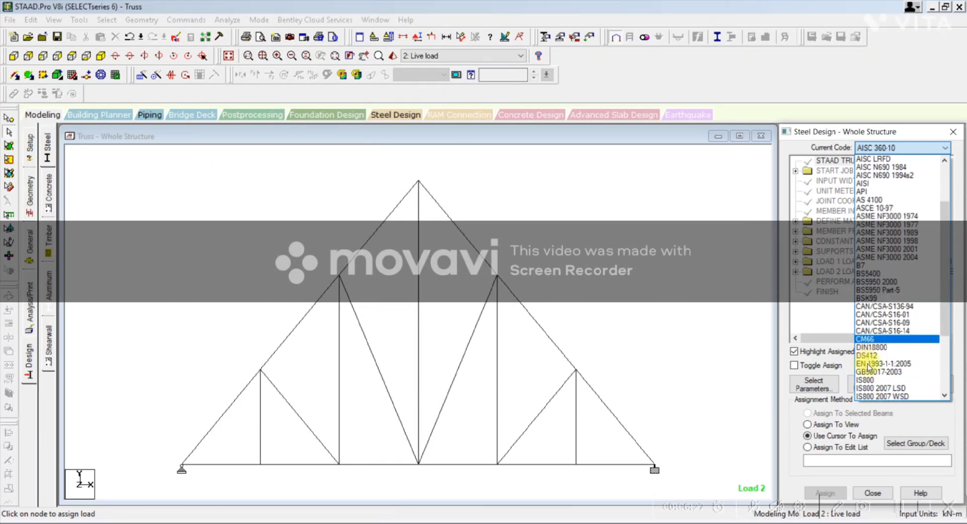
click(879, 389)
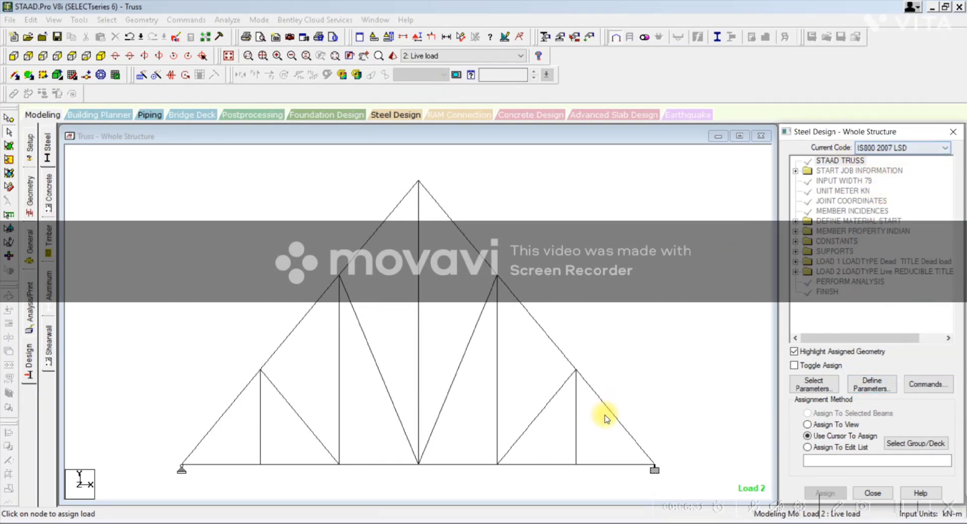
Step: Switch to PowerPoint, add "Steel-IS 800 LSD" to the Design item and "FYLD" to Design Parameters, and return to STAAD.Pro
click(540, 522)
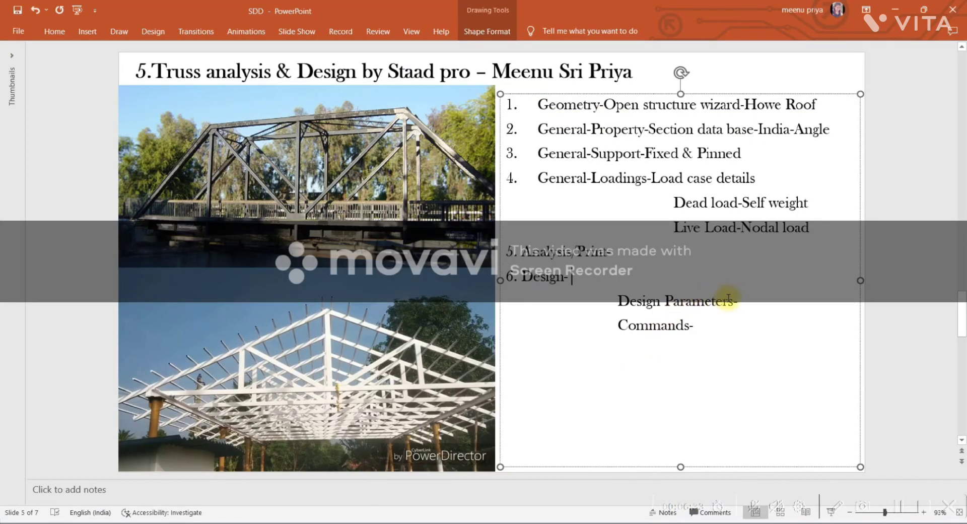
text(Stee)
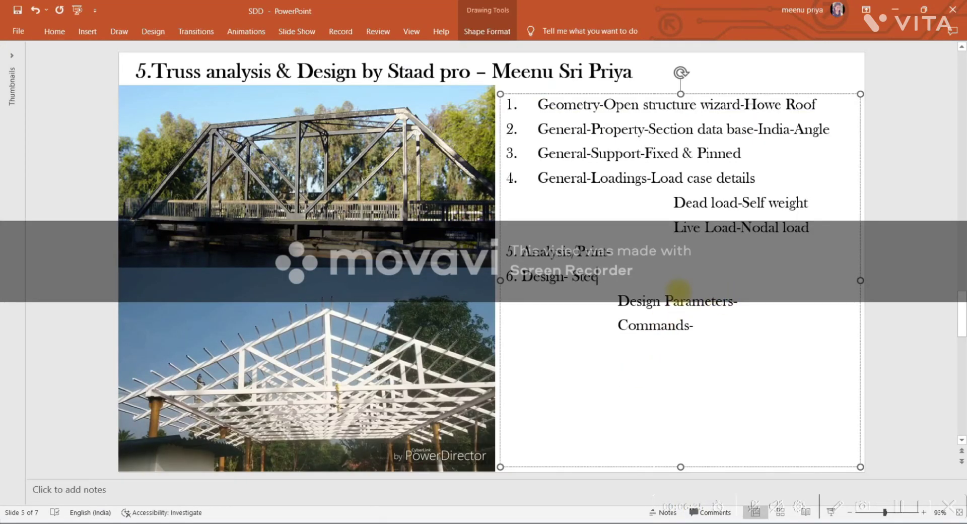
text(l-I)
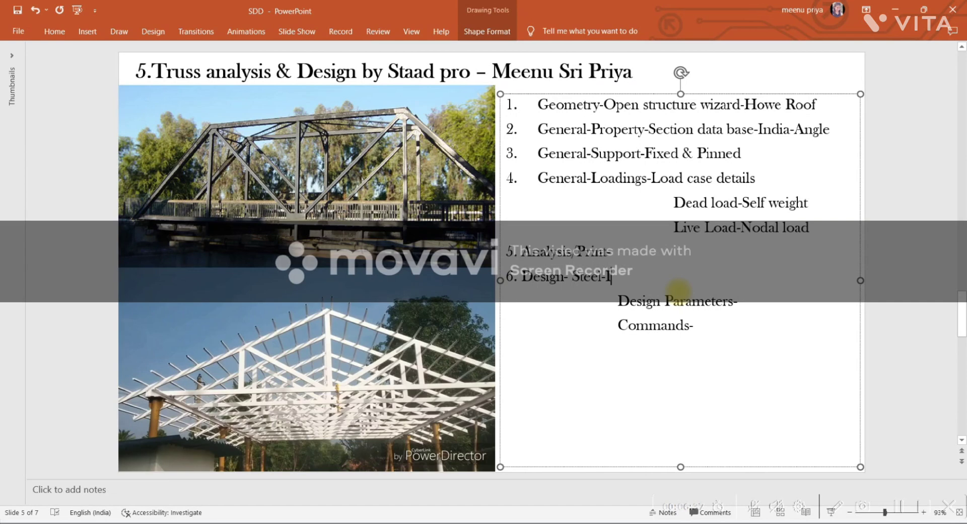
text(S 800 LSD)
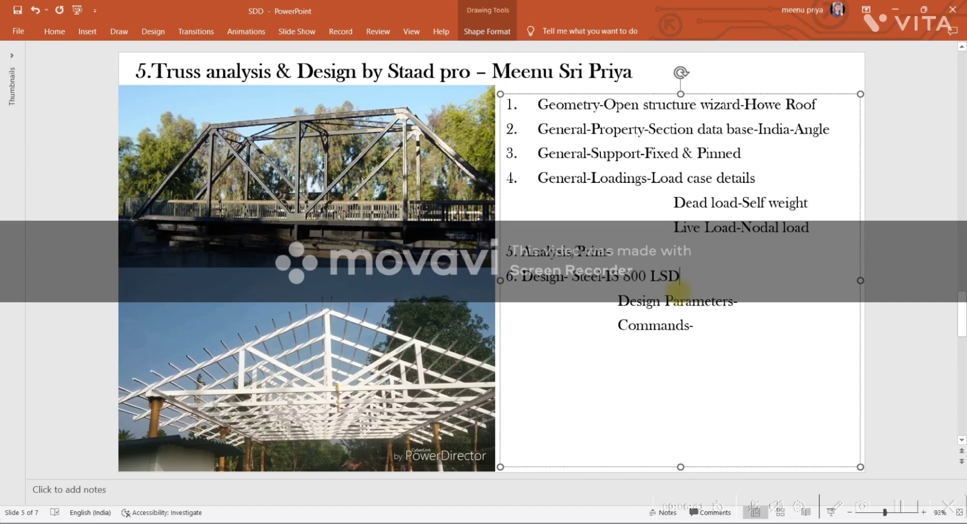
click(762, 304)
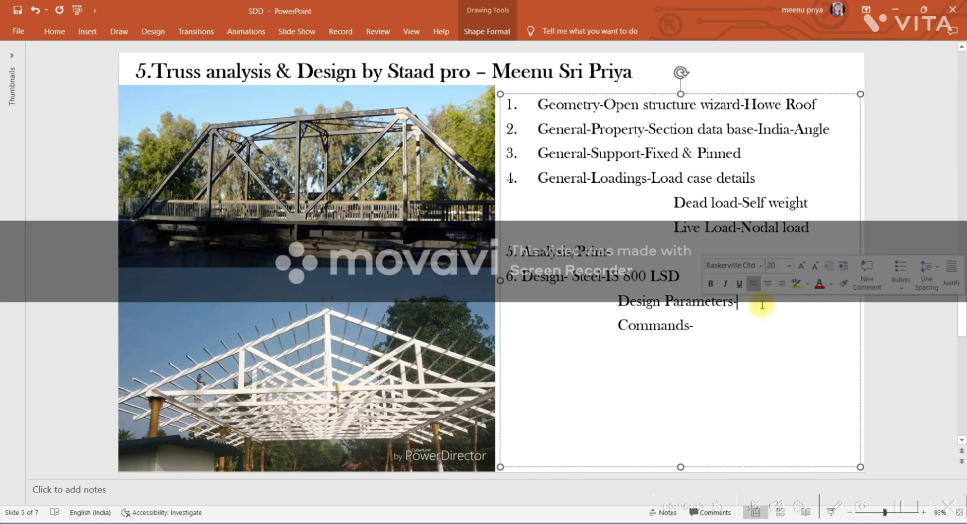
text(FYLD)
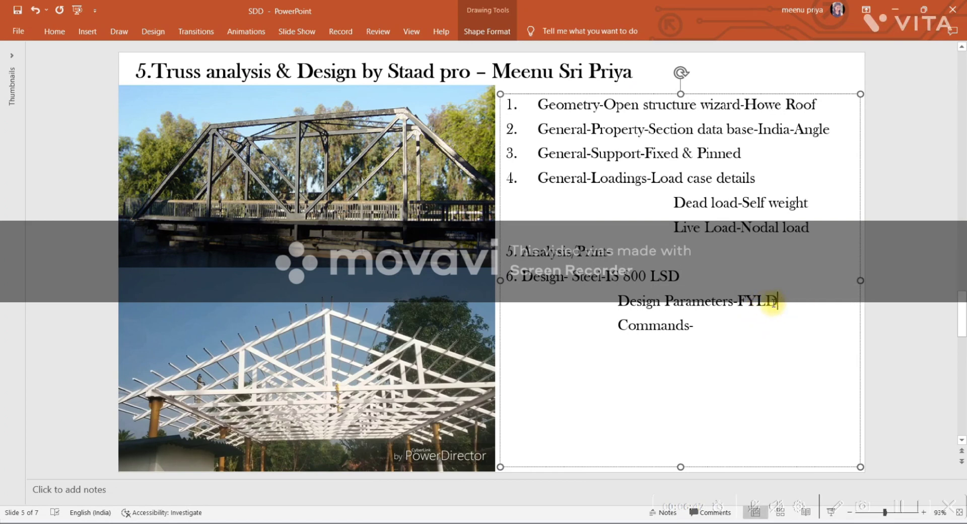
double_click(756, 303)
double_click(684, 341)
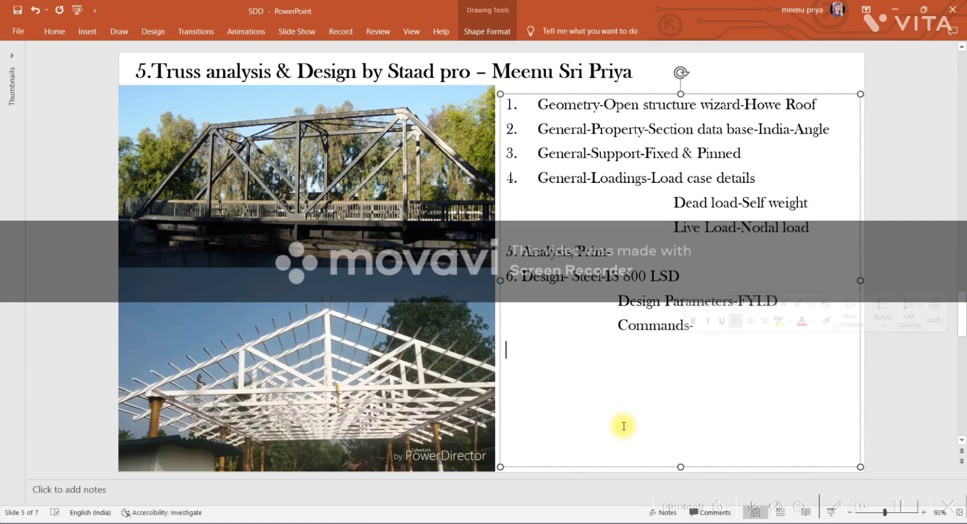
click(582, 523)
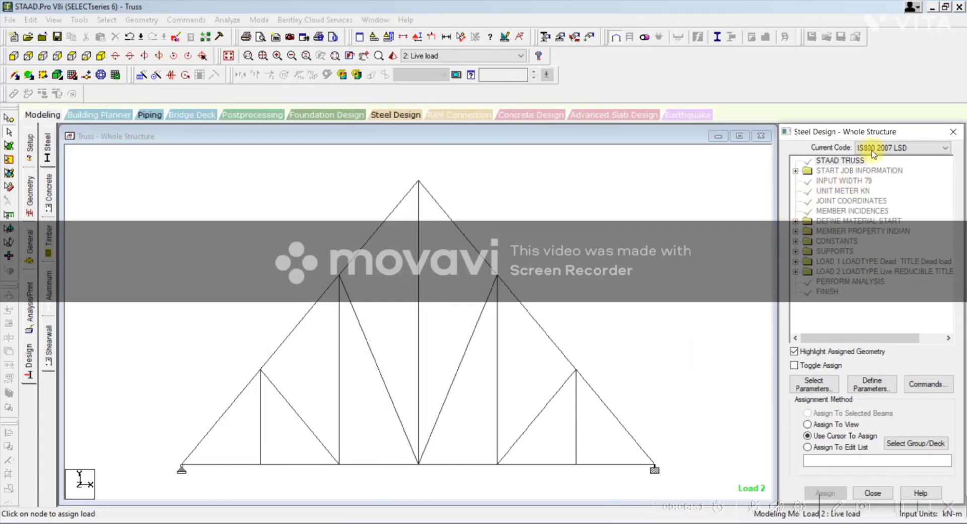
Step: Add a FYLD design parameter with a steel yield strength of 415000 kN/m2
click(871, 386)
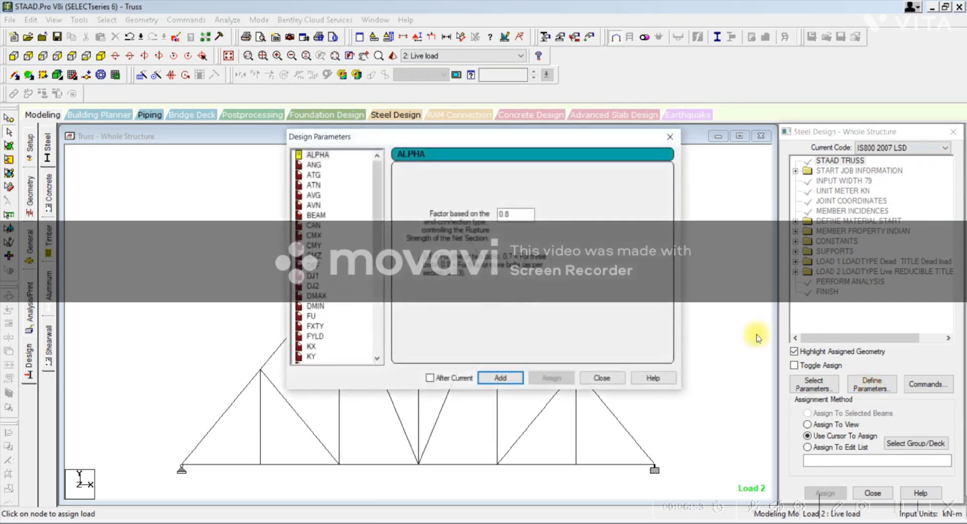
click(316, 336)
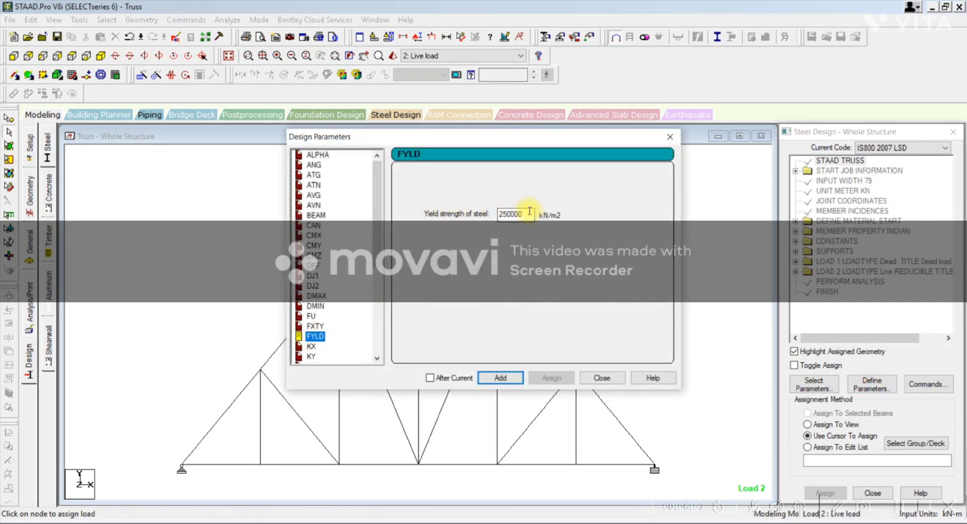
drag(525, 213, 418, 213)
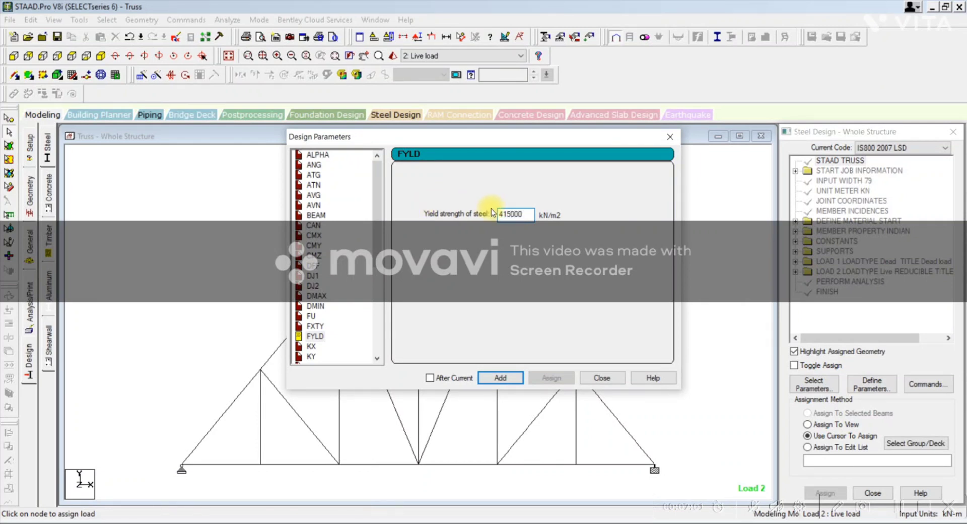
click(501, 378)
click(599, 379)
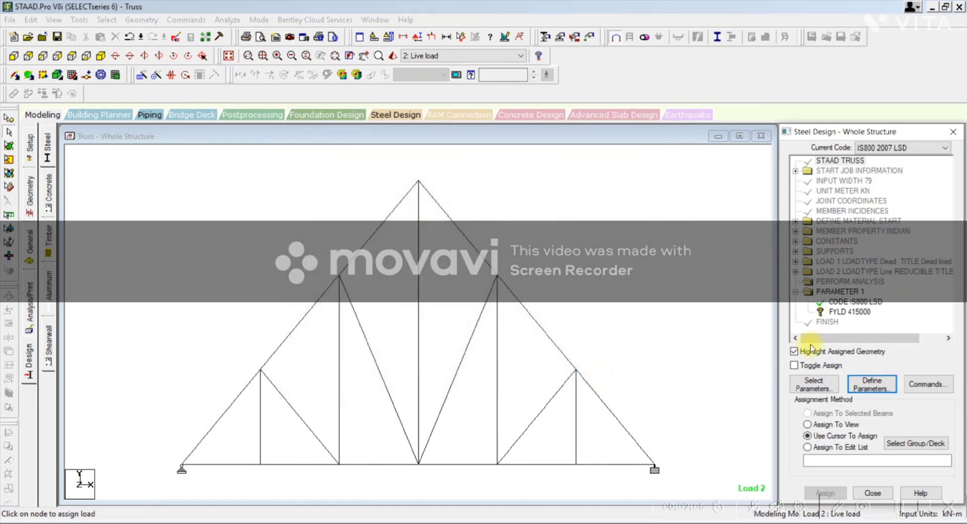
Step: Open the design commands, list "Check code", "Member take off" and "Take off" under Commands in the PowerPoint outline, and return to STAAD.Pro
click(915, 385)
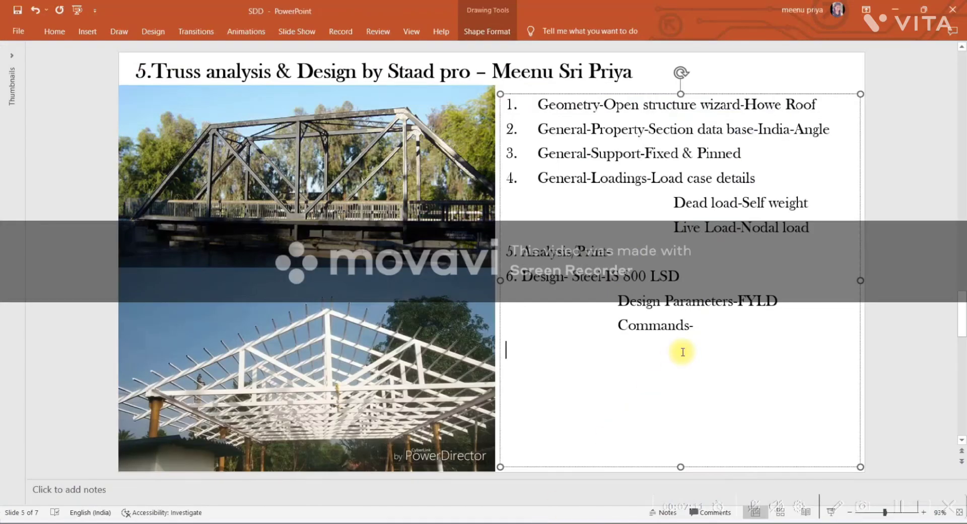
text(C)
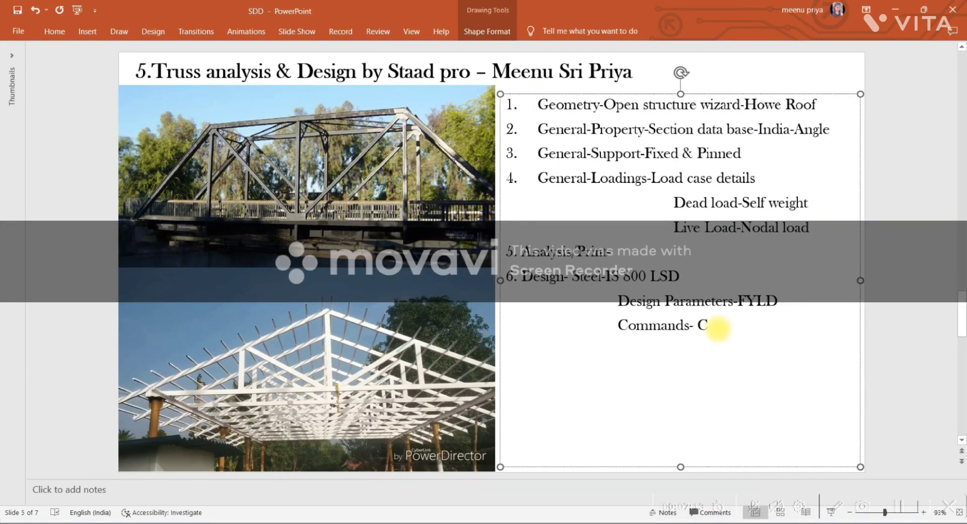
text(heck code)
key(Return)
text(Mem)
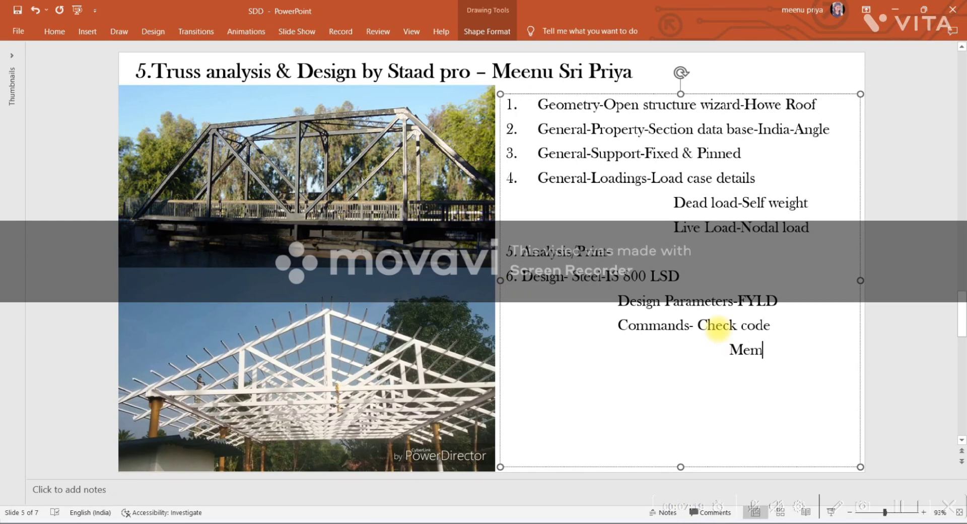
text(ber ta)
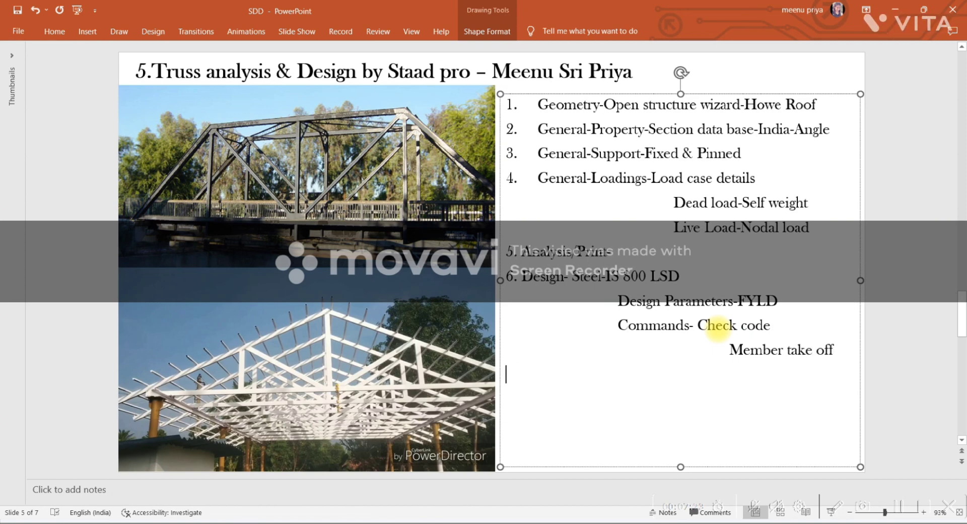
text(ke off)
key(Return)
text(Take)
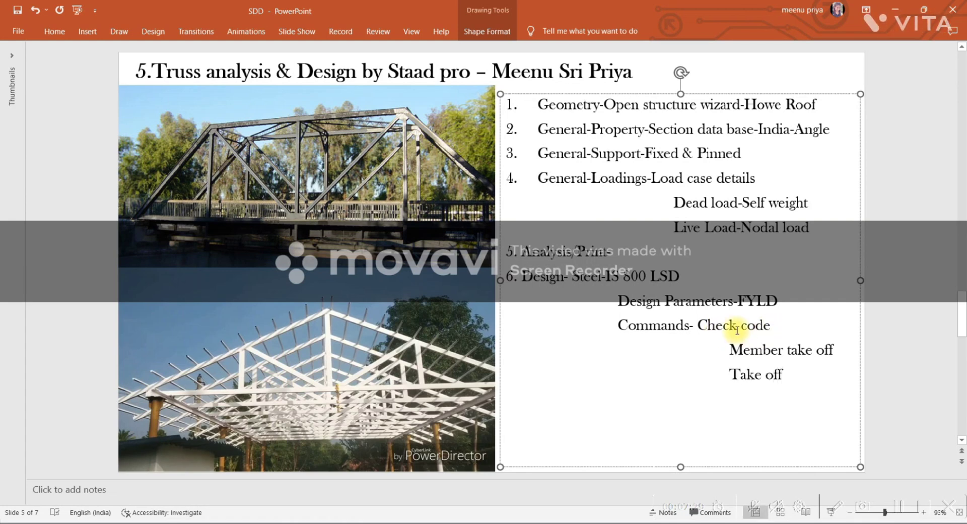
drag(735, 326, 781, 381)
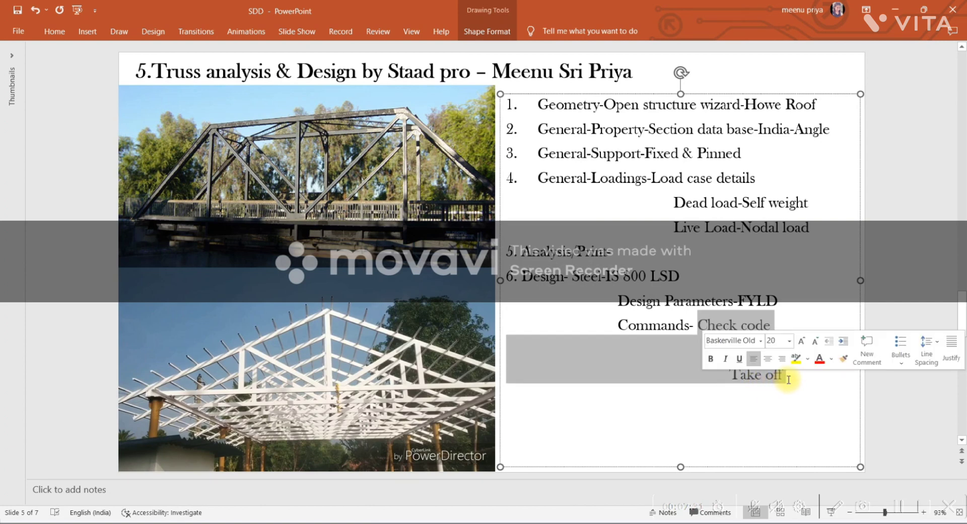
click(749, 394)
key(alt+Tab)
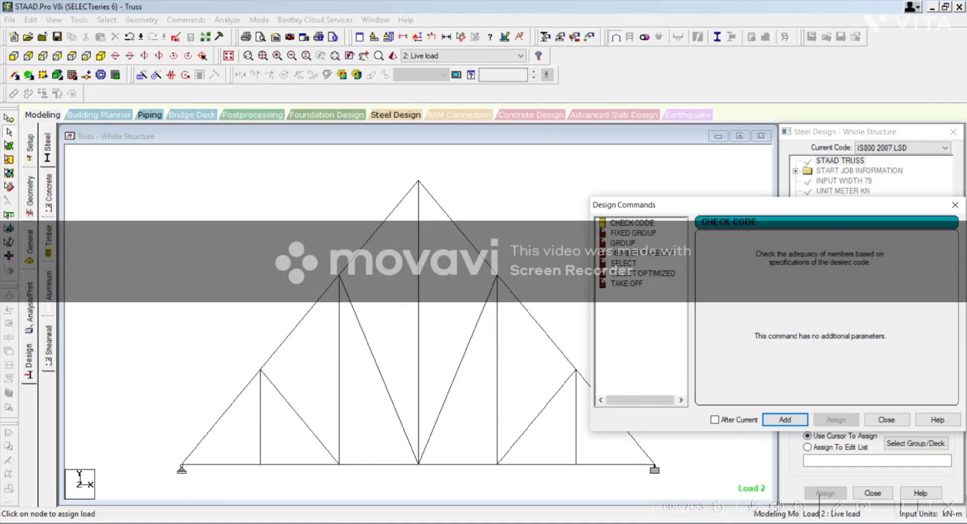
Step: Add the Check Code, Member Take Off and Take Off design commands
click(784, 420)
click(637, 252)
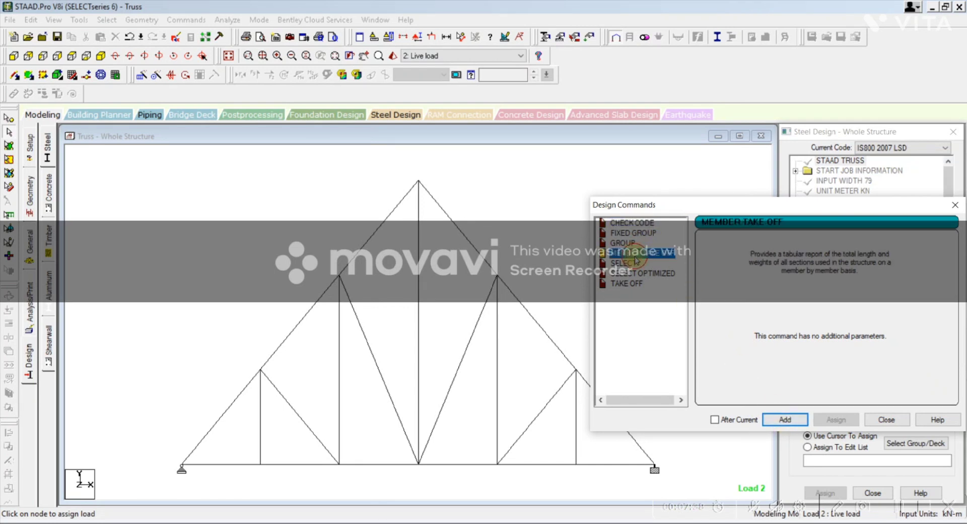
click(784, 420)
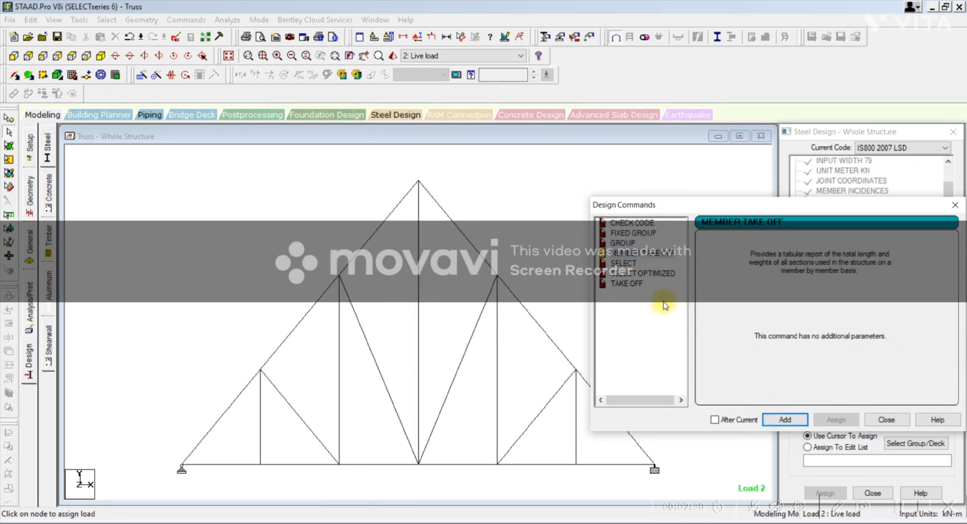
click(622, 277)
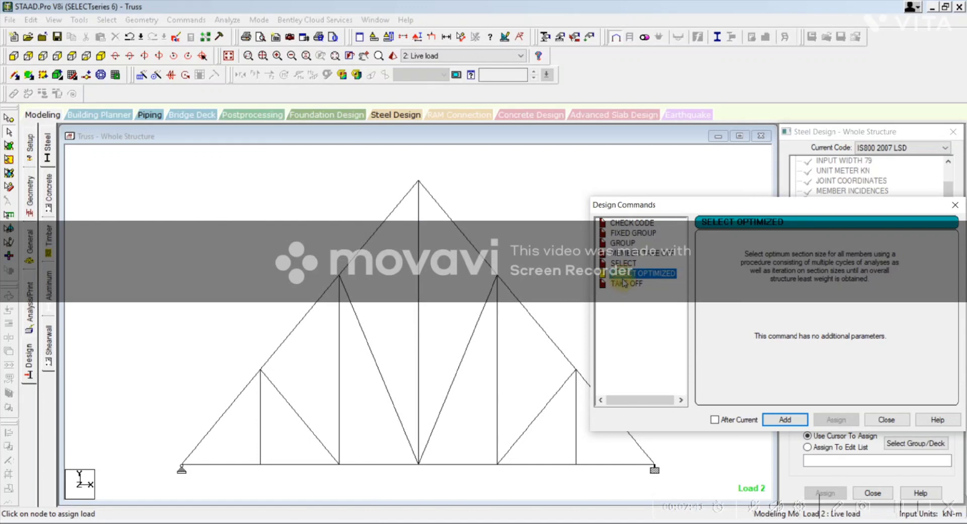
click(625, 283)
click(778, 418)
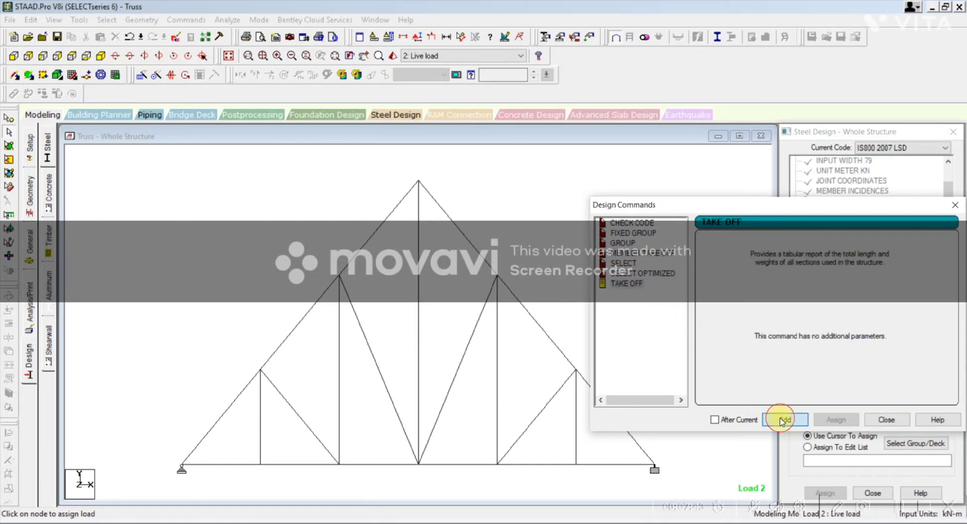
click(886, 422)
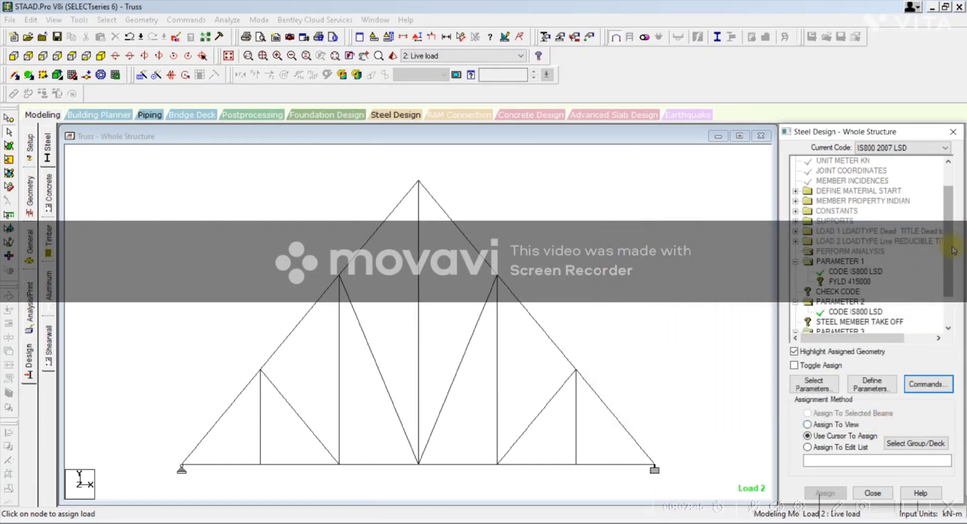
Step: Assign the FYLD 415000 parameter to all truss members with the Assign To View method
drag(948, 260, 950, 309)
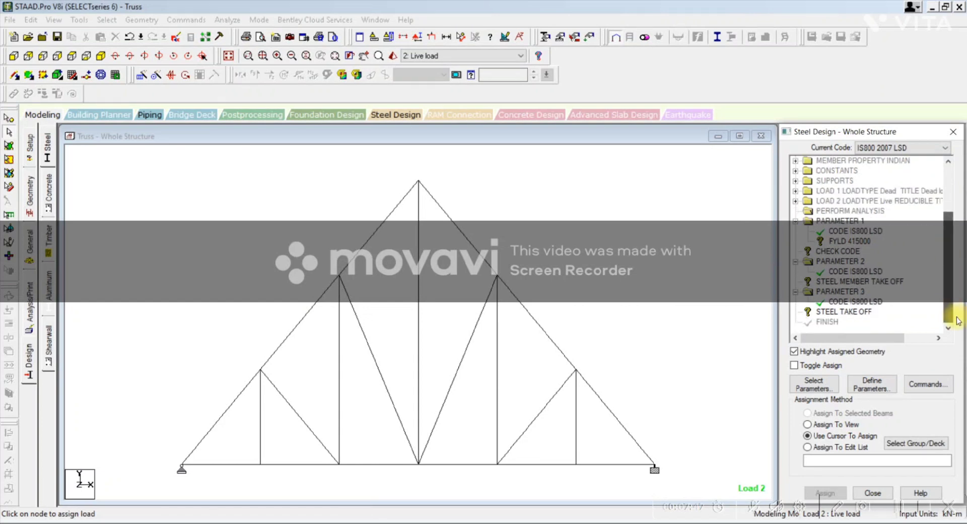
click(858, 246)
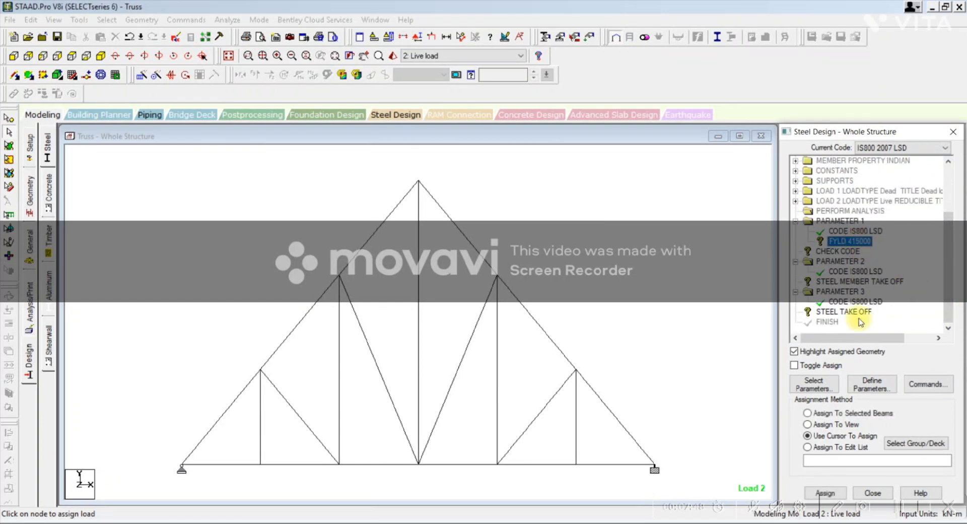
click(830, 420)
click(825, 492)
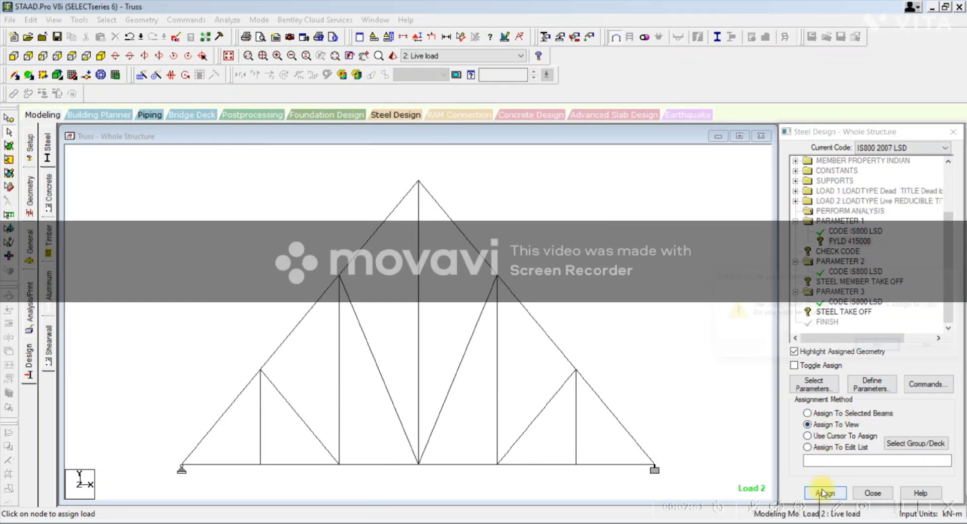
click(879, 347)
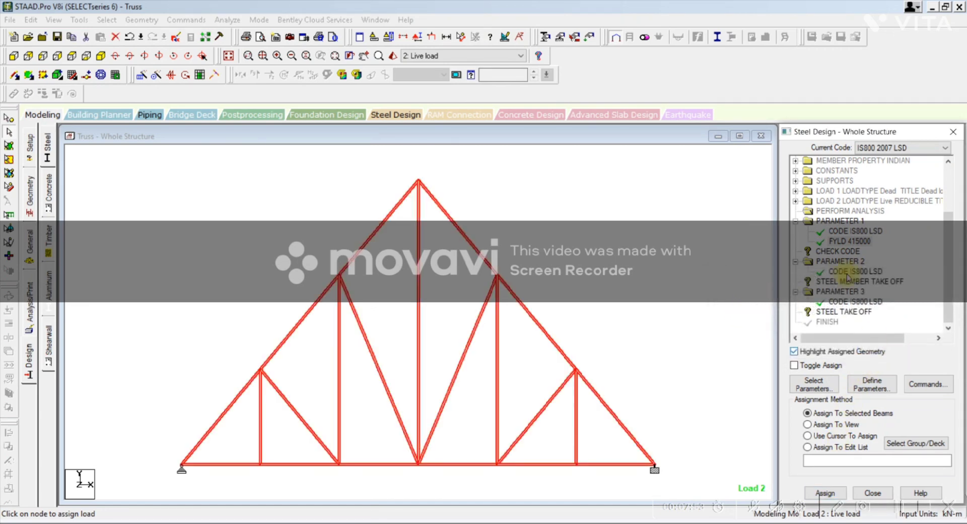
Step: Assign the Check Code command to all truss members with the Assign To View method
click(836, 251)
click(817, 435)
click(828, 424)
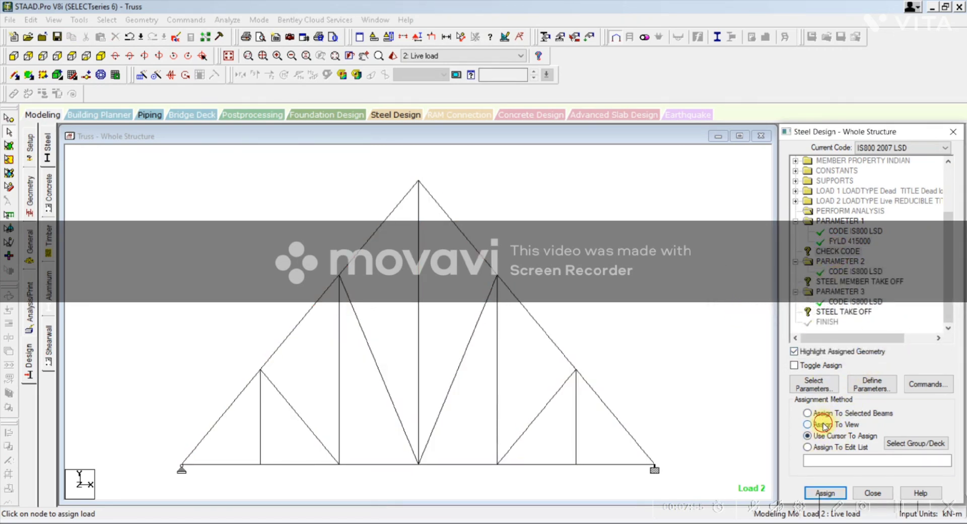
click(821, 493)
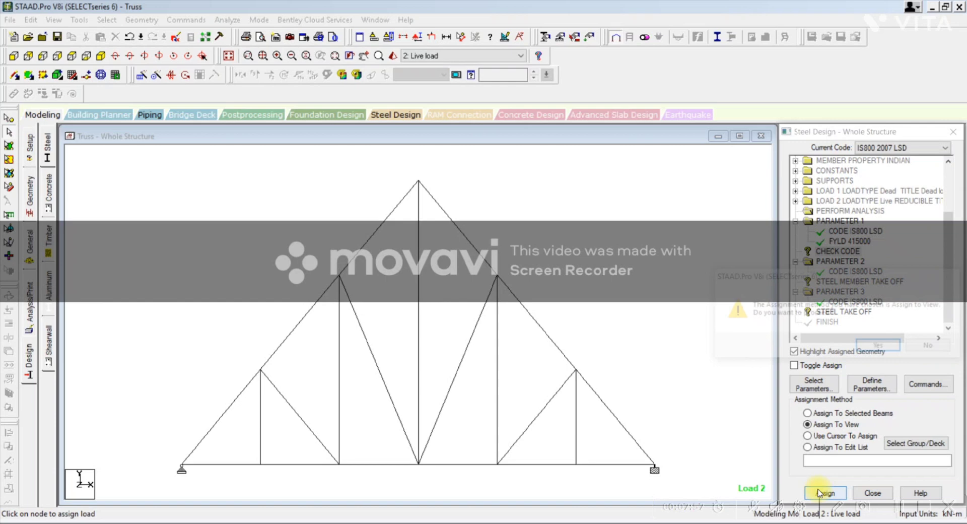
click(873, 348)
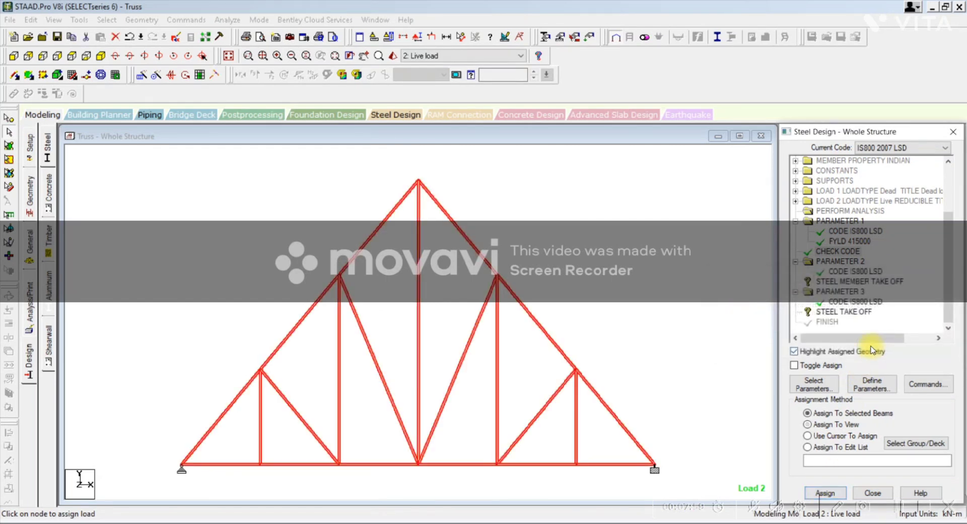
Step: Assign the Steel Member Take Off command to every truss member using Assign To View
click(836, 282)
click(818, 425)
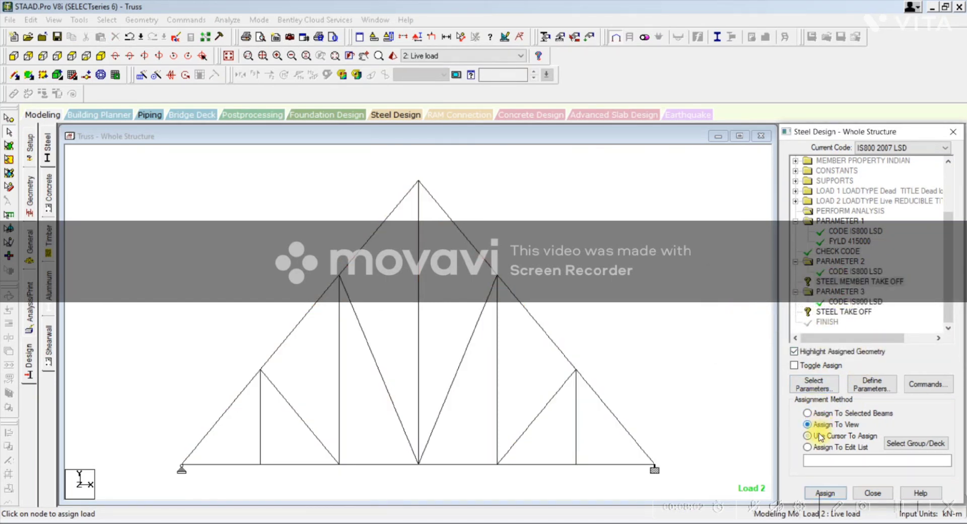
click(825, 492)
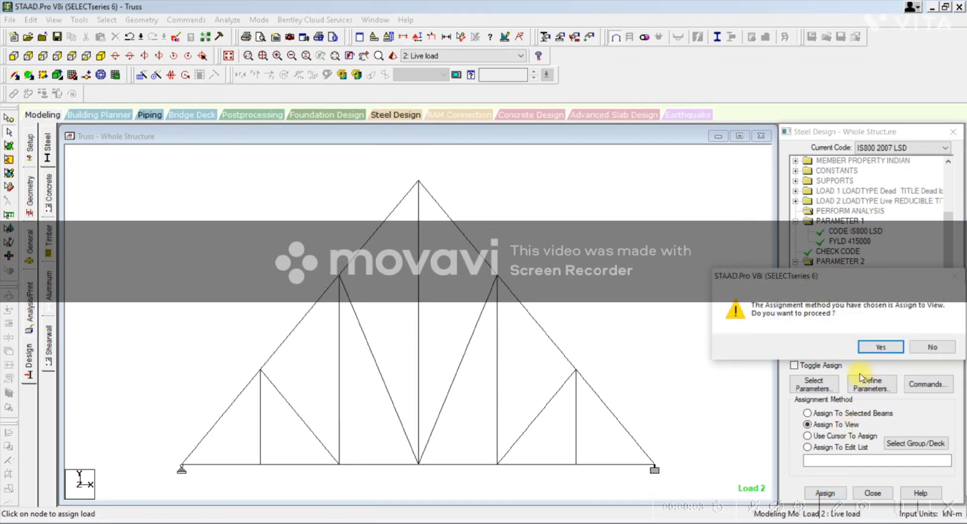
click(869, 347)
Step: Assign the Steel Take Off command to the whole truss using Assign To View
click(831, 302)
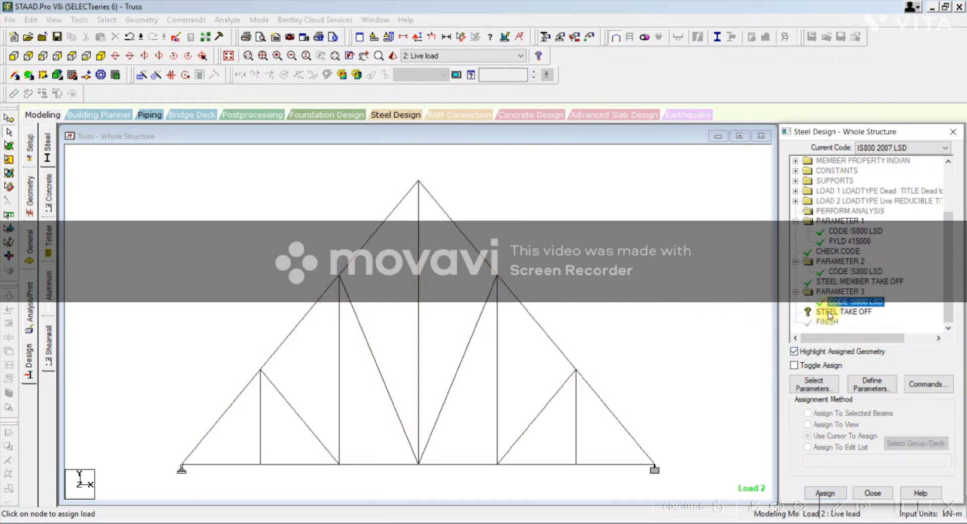
click(829, 311)
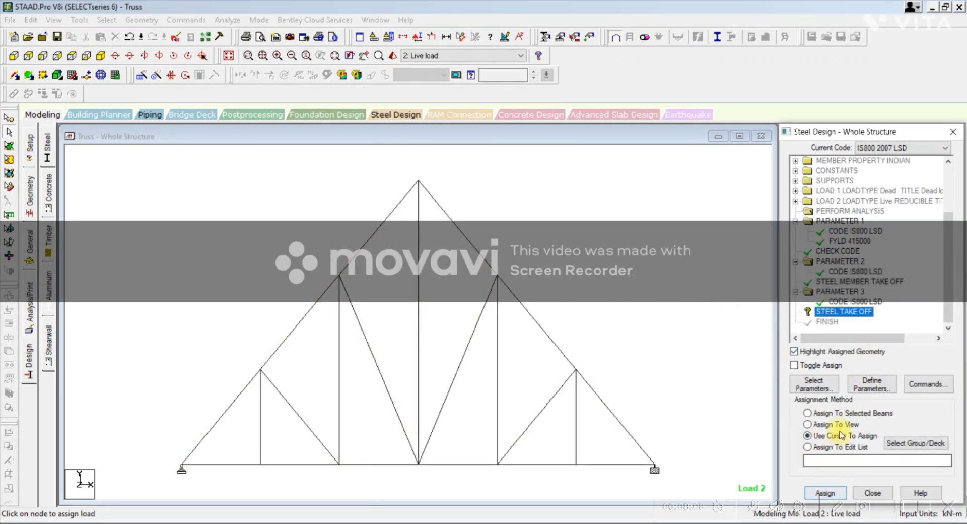
click(817, 424)
click(826, 492)
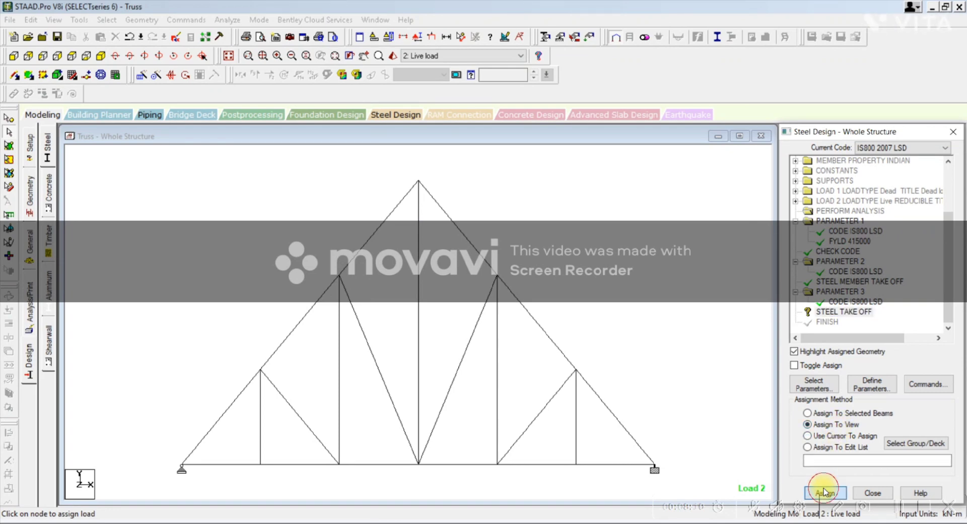
click(879, 347)
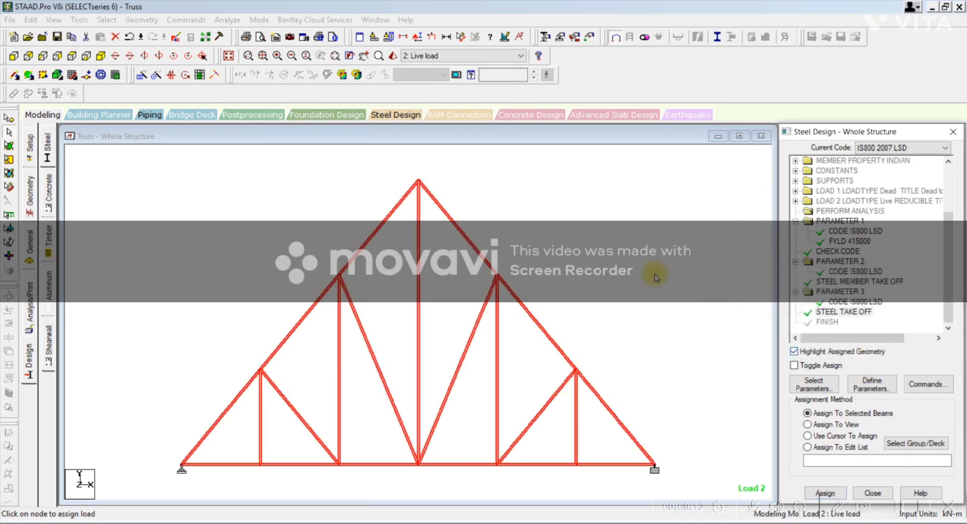
Step: Save the modified structure, run the analysis and design, and open the output file
click(227, 19)
click(237, 37)
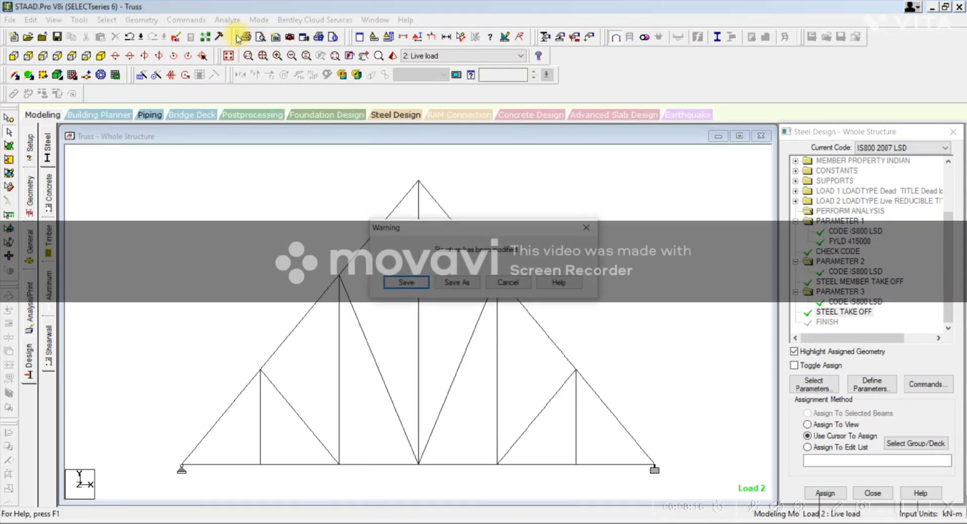
key(Return)
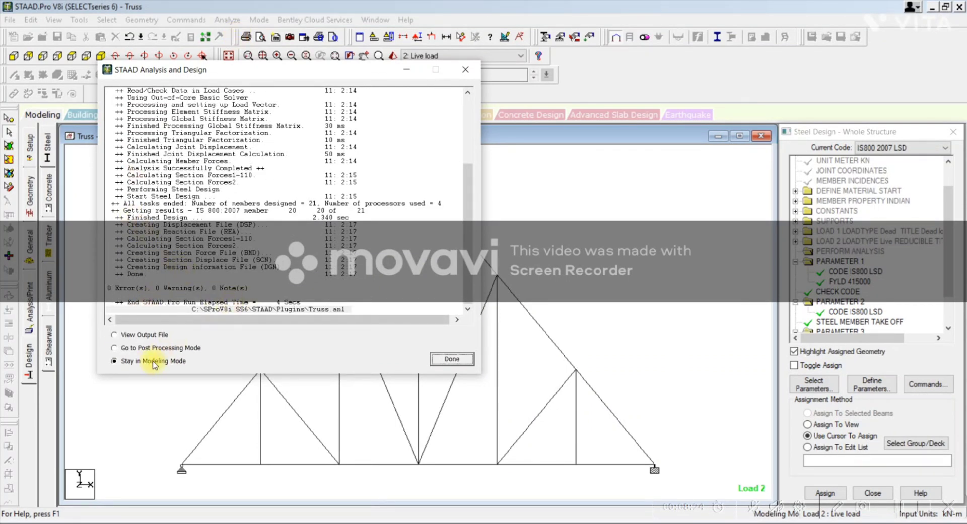
click(141, 336)
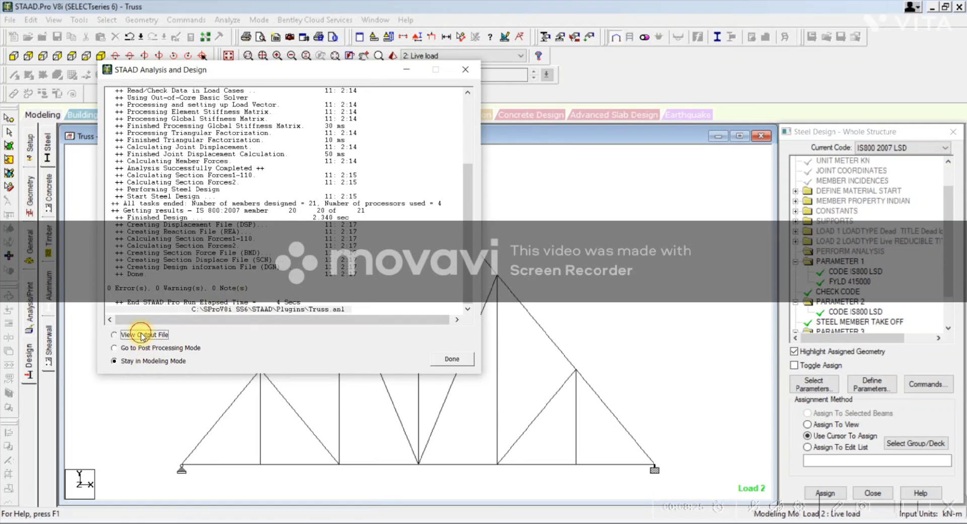
click(450, 359)
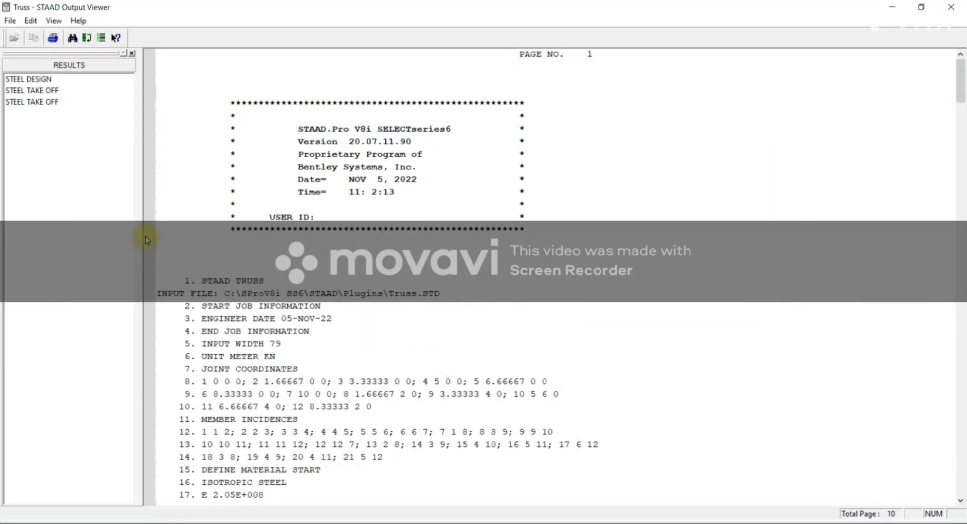
Step: Examine the member code checks and the steel take-off tables in the output file, and close it
scroll(269, 269, down, 15)
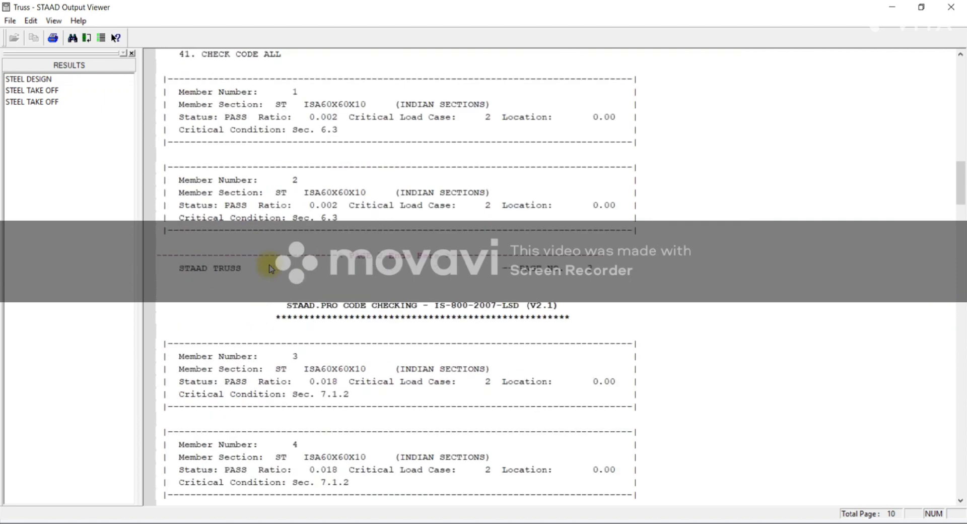
click(43, 91)
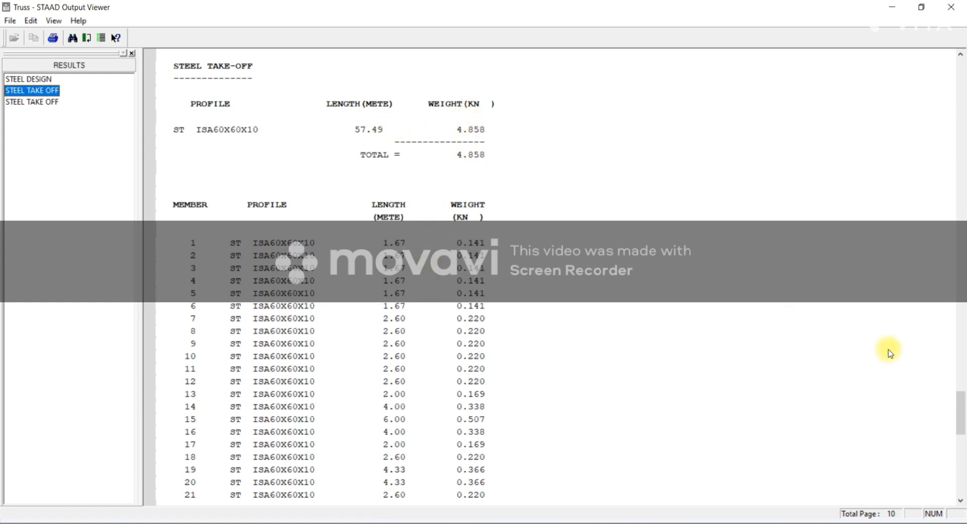
drag(962, 406, 962, 421)
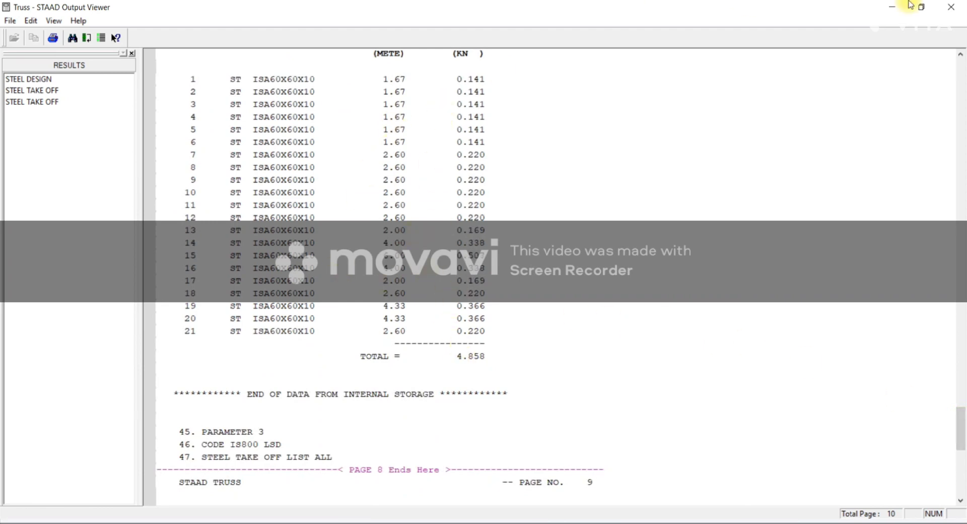
click(951, 7)
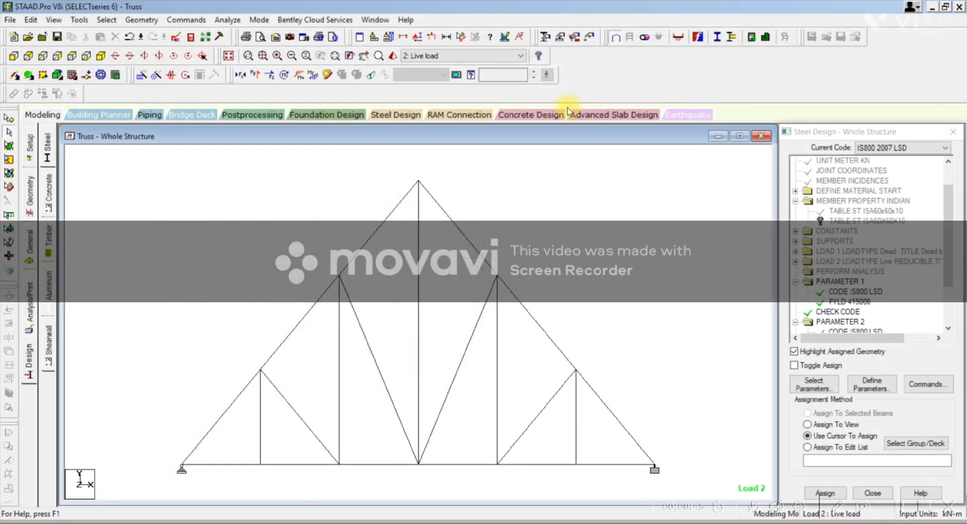
Step: Examine the steel design results of the top chord member right of the apex and of the central vertical
double_click(461, 233)
click(607, 140)
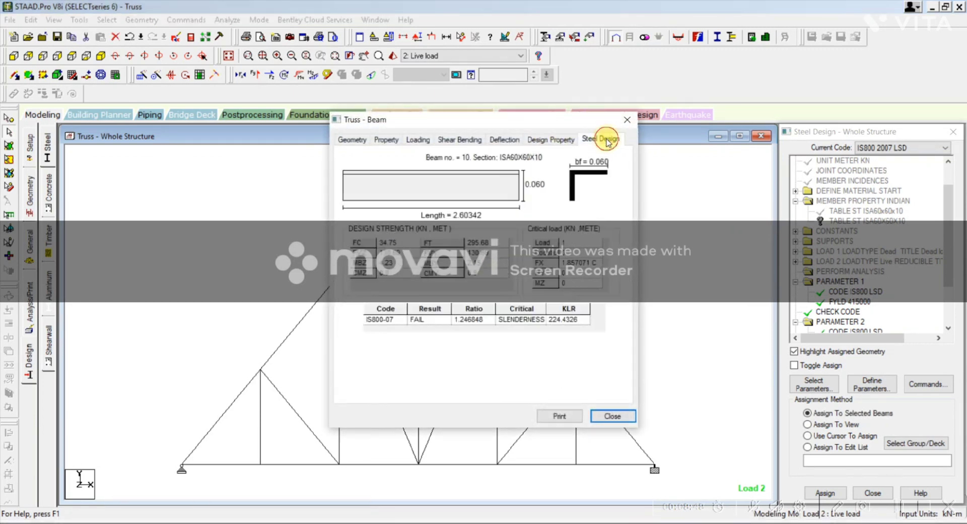
click(627, 120)
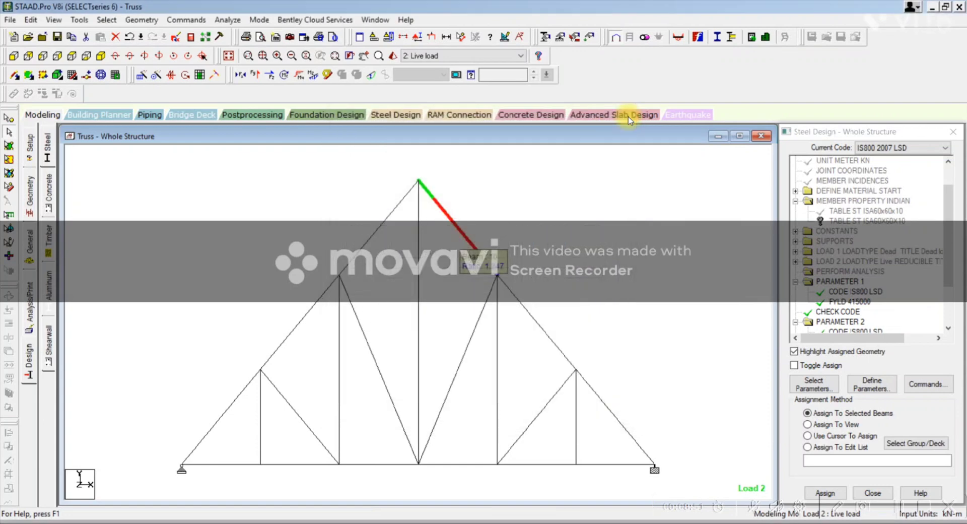
double_click(419, 280)
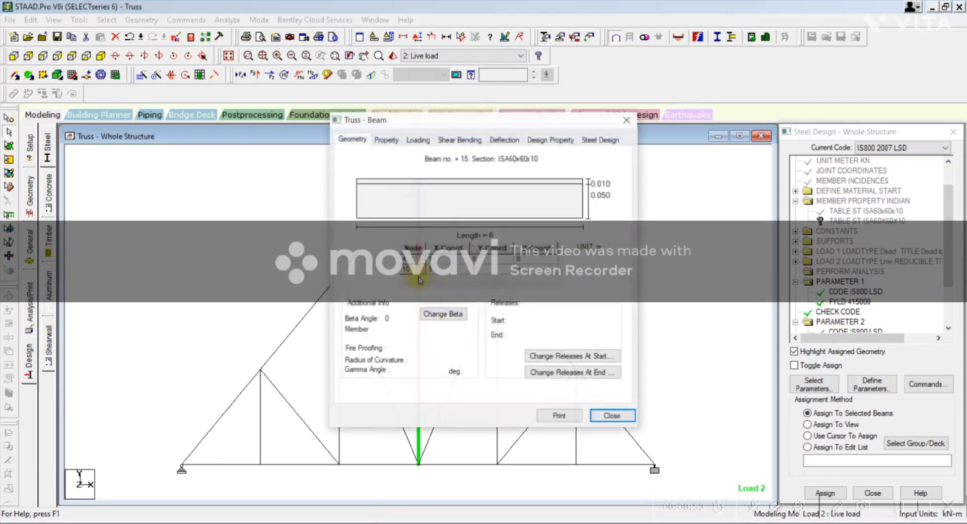
click(599, 140)
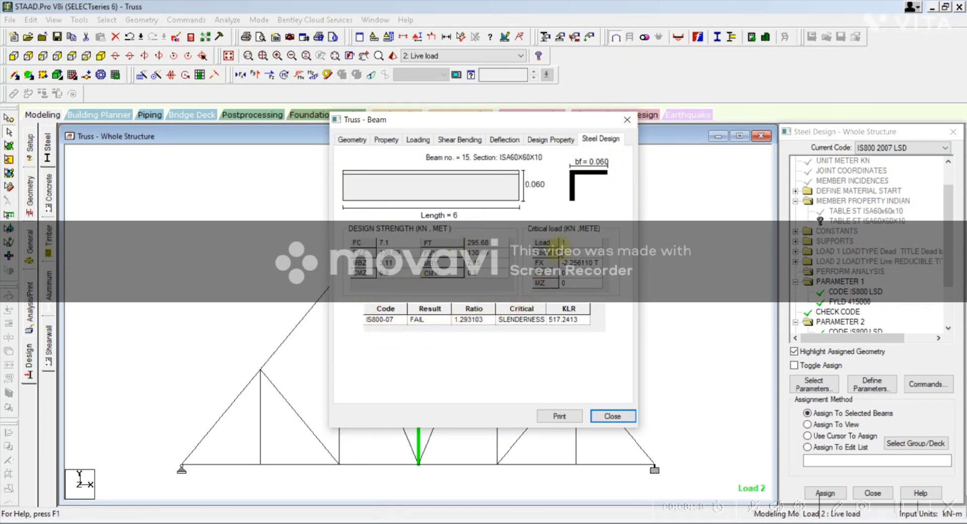
click(625, 120)
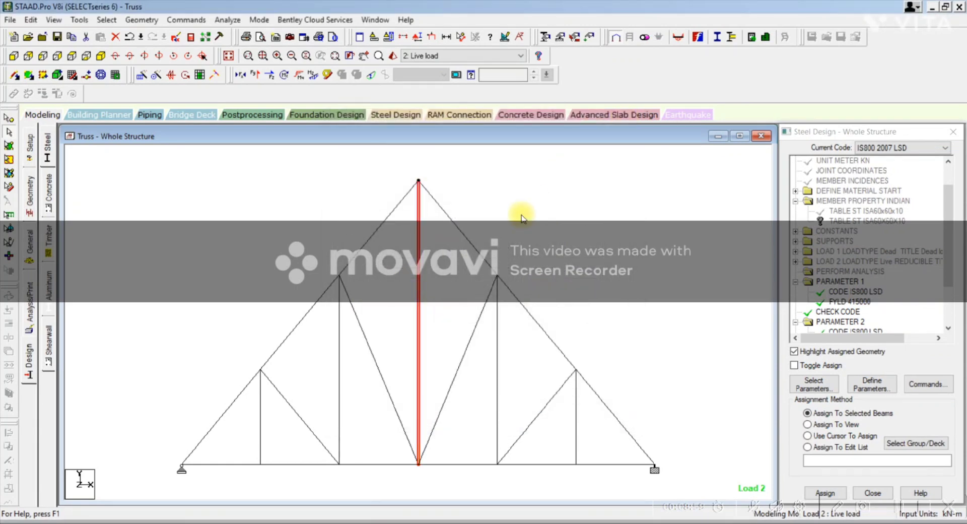
Step: Examine the steel design results of the 4 m vertical member right of the truss centre
double_click(498, 339)
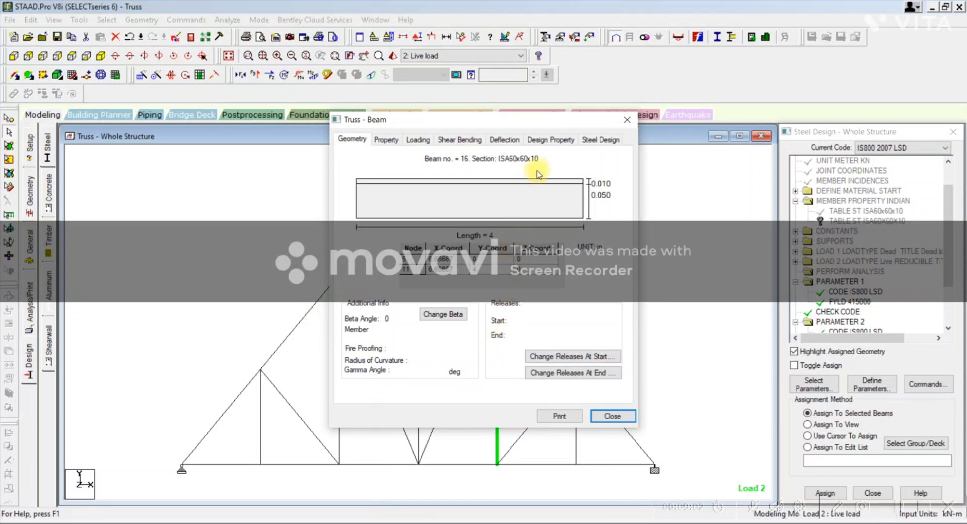
click(599, 139)
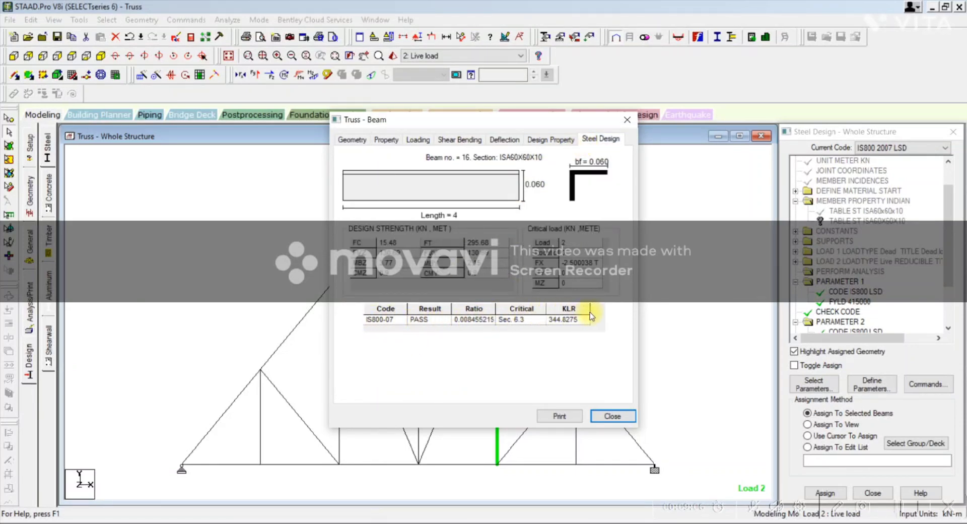
click(627, 120)
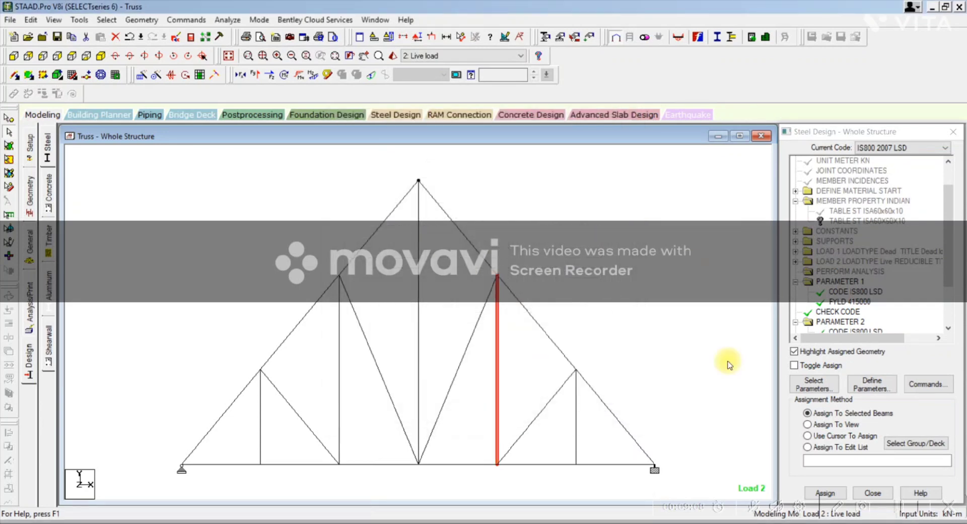
click(921, 507)
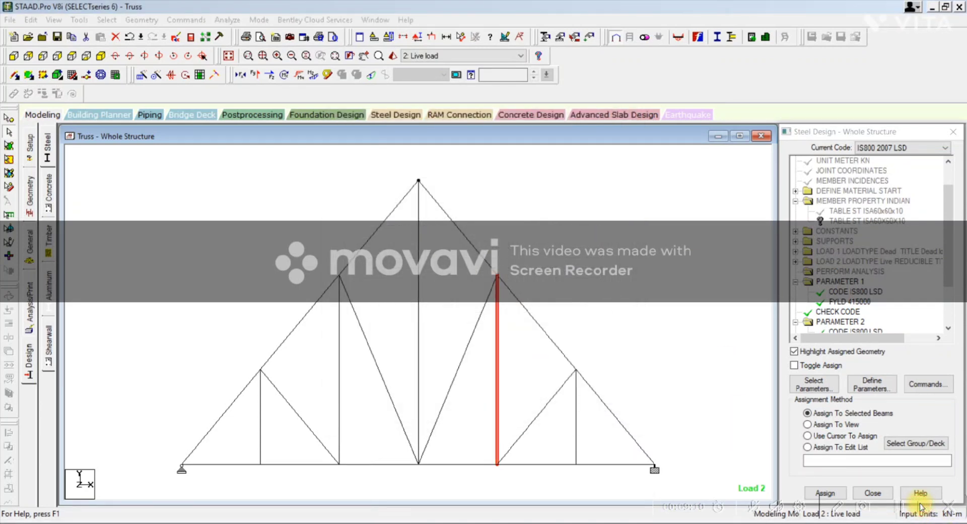